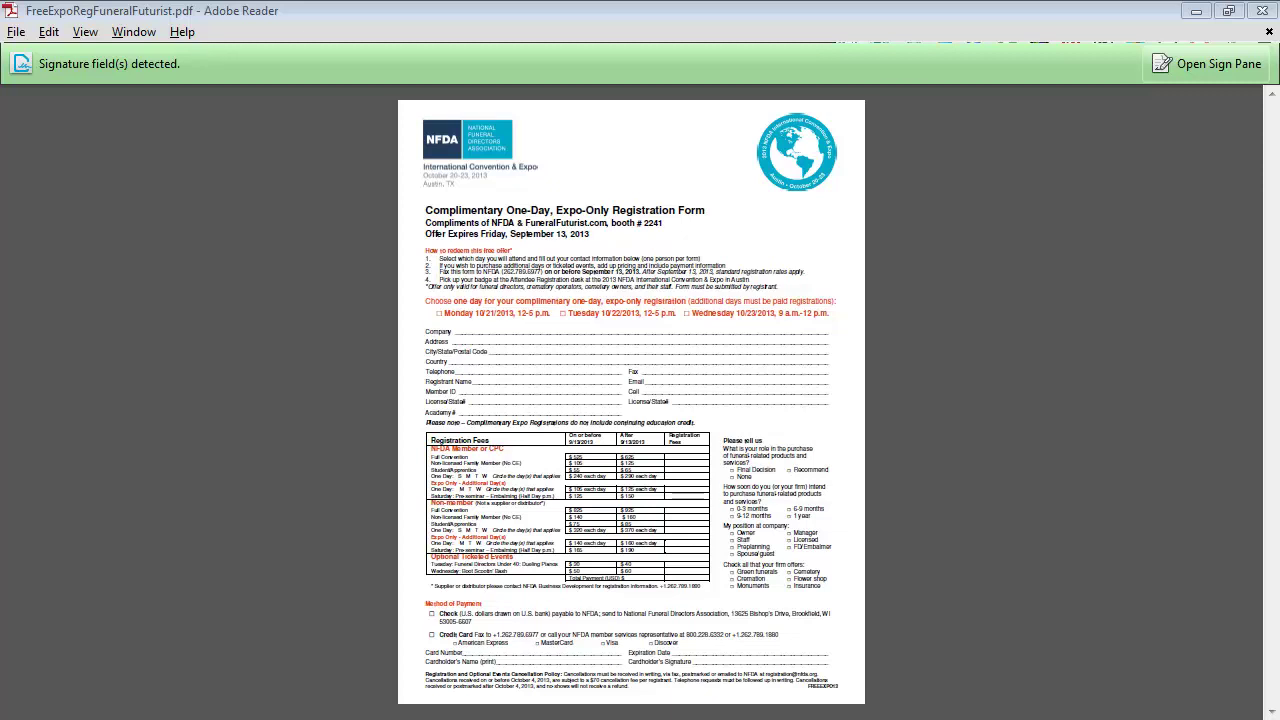
Capture the full registration form page as a still image of about 450 x 588 pixels.
key(Print)
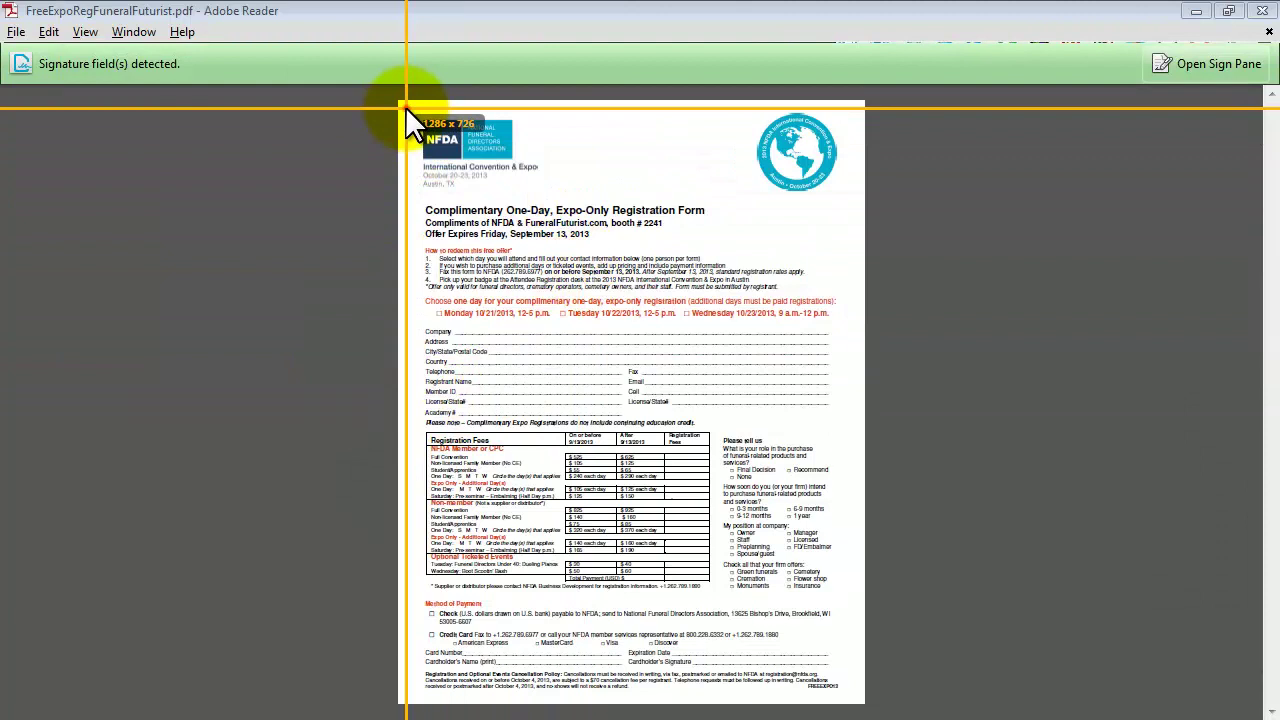
drag(405, 106, 858, 700)
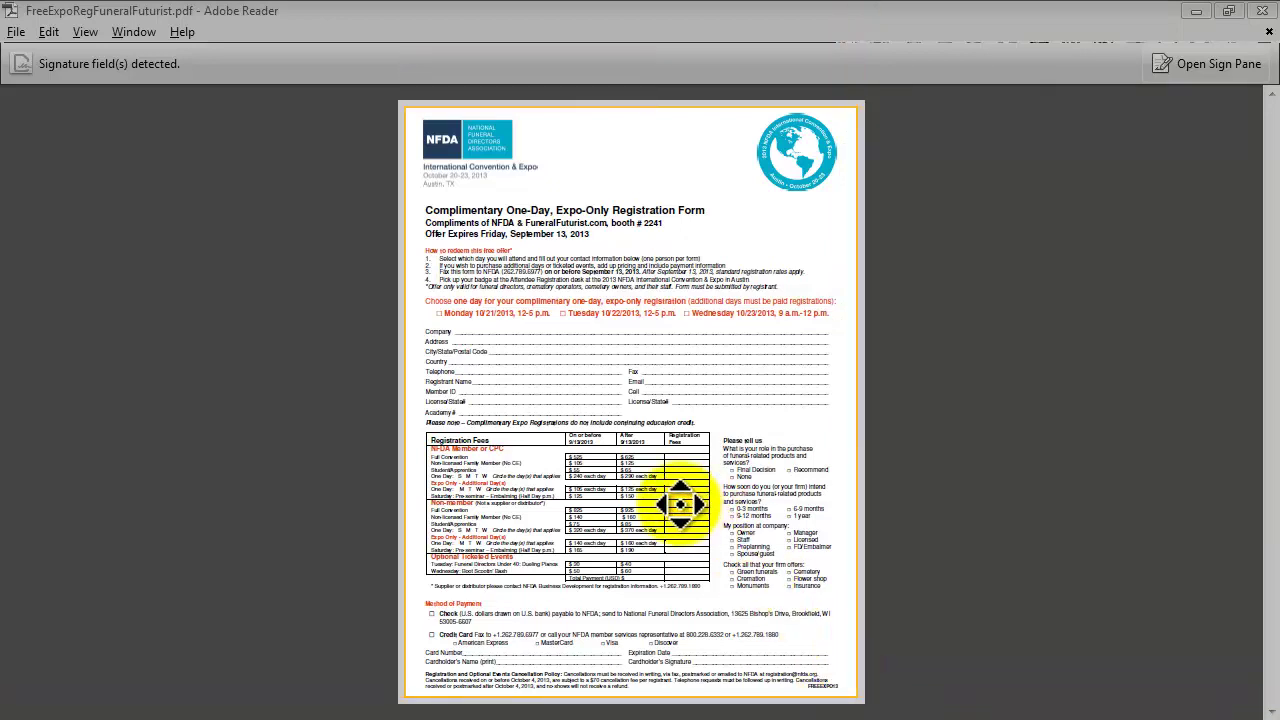
drag(680, 504, 680, 505)
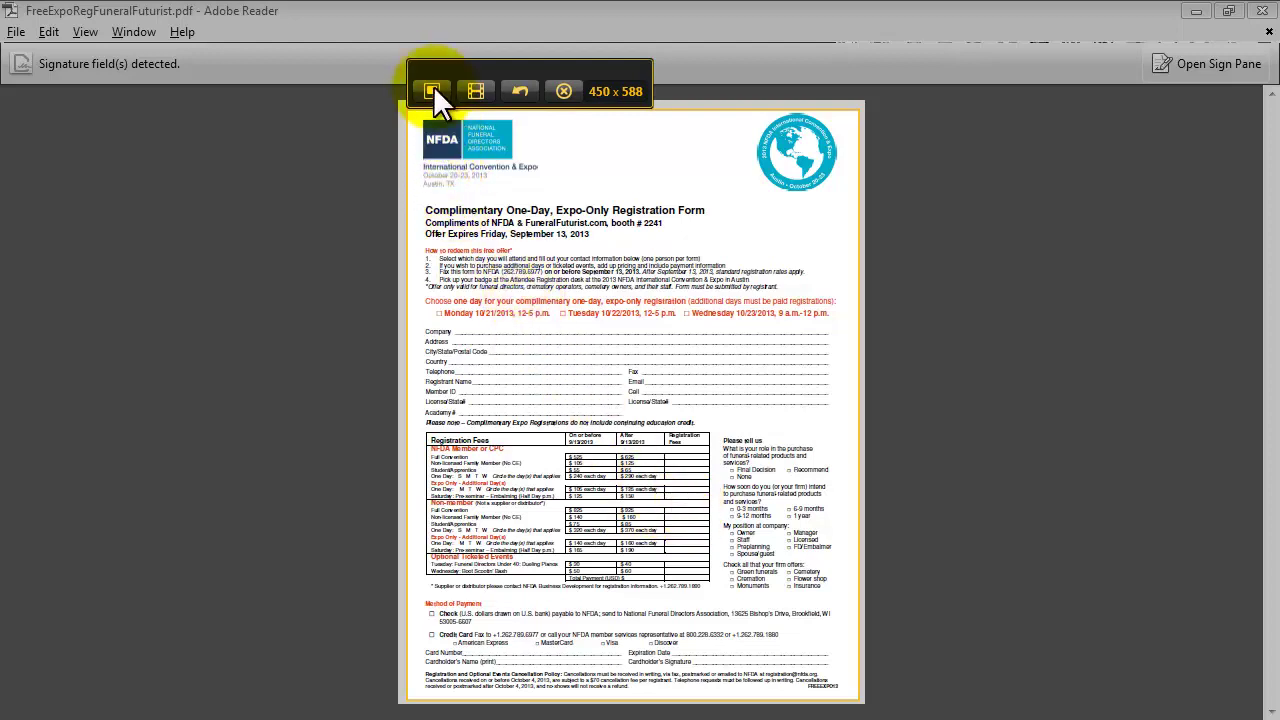
click(431, 91)
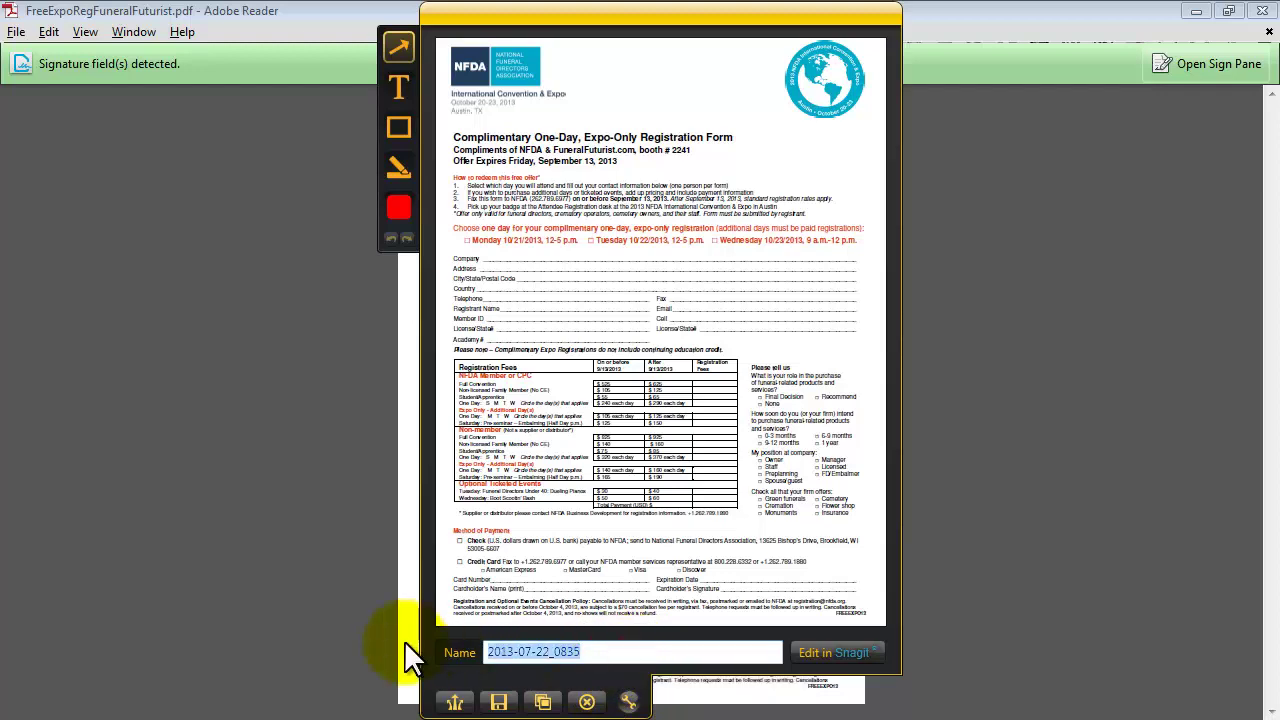
Name the captured image FreeExpoRegFuneralFuturist and save it as a file.
text(FreeExpoRegFuneralFuturist)
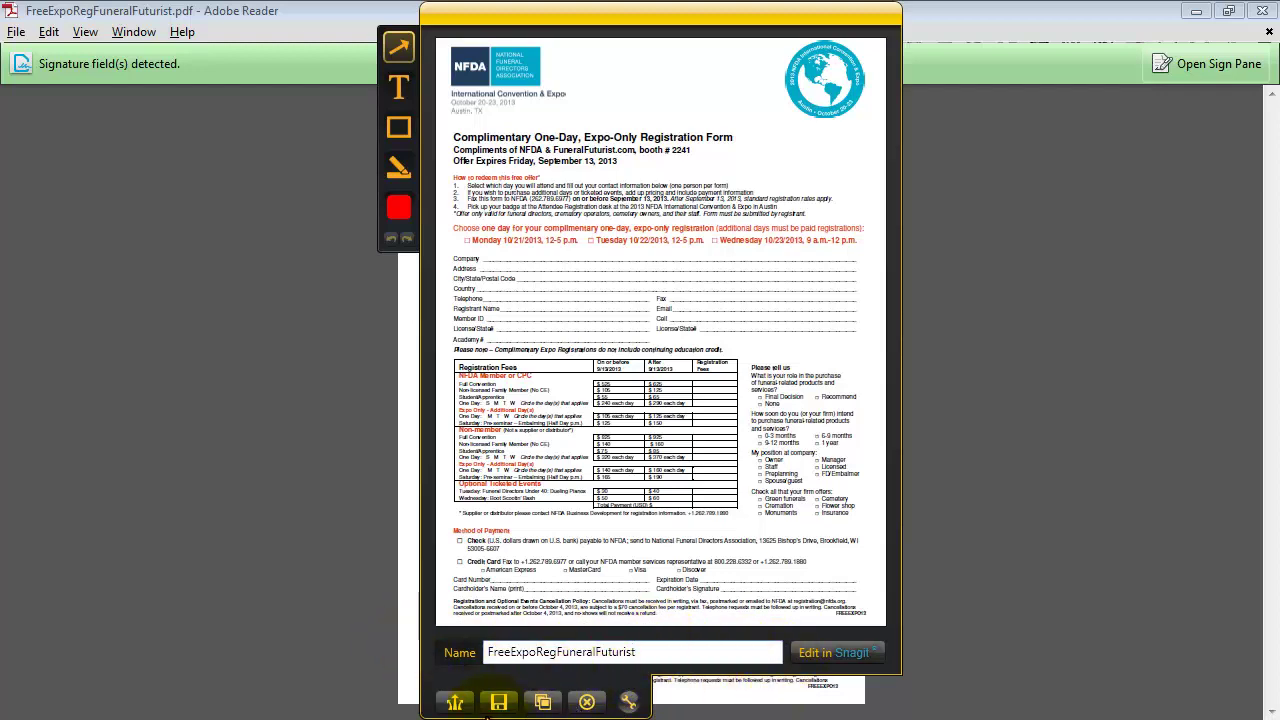
click(500, 703)
click(1046, 686)
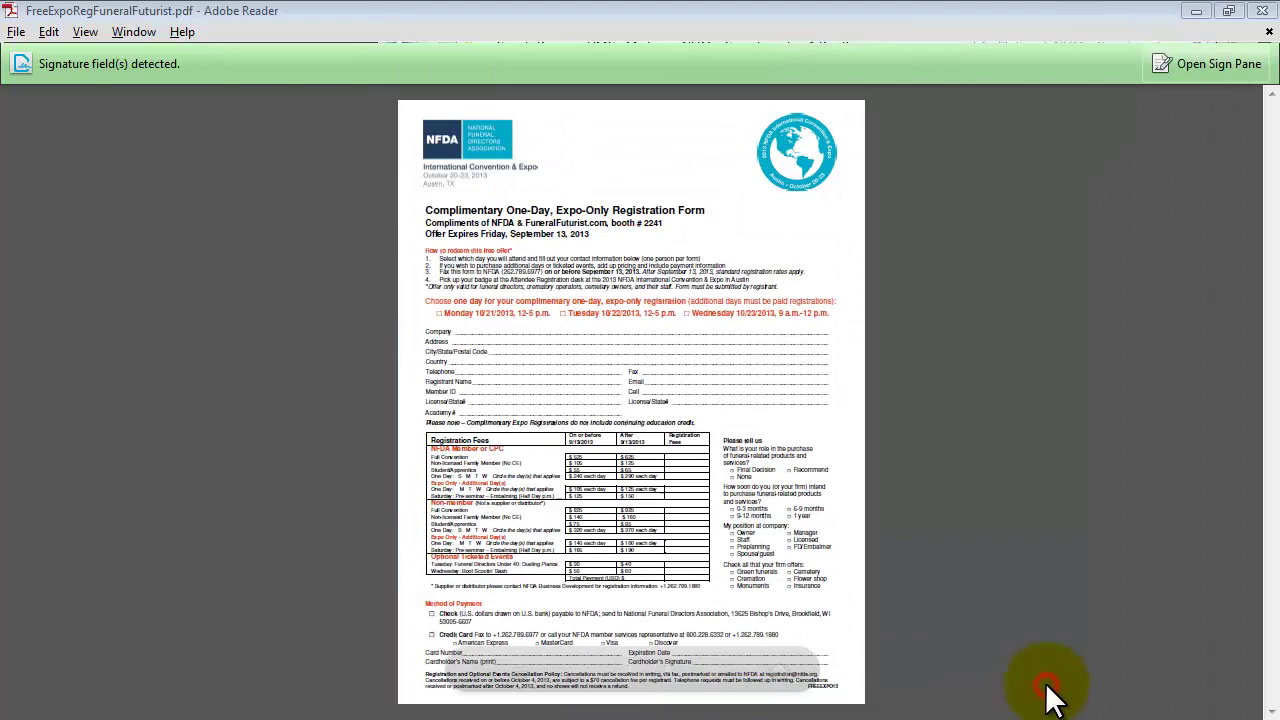
Switch to the WordPress post editor and upload FreeExpoRegFuneralFuturist.pdf and FreeExpoRegFuneralFuturist.png as media for the spot below the centered text.
click(1196, 10)
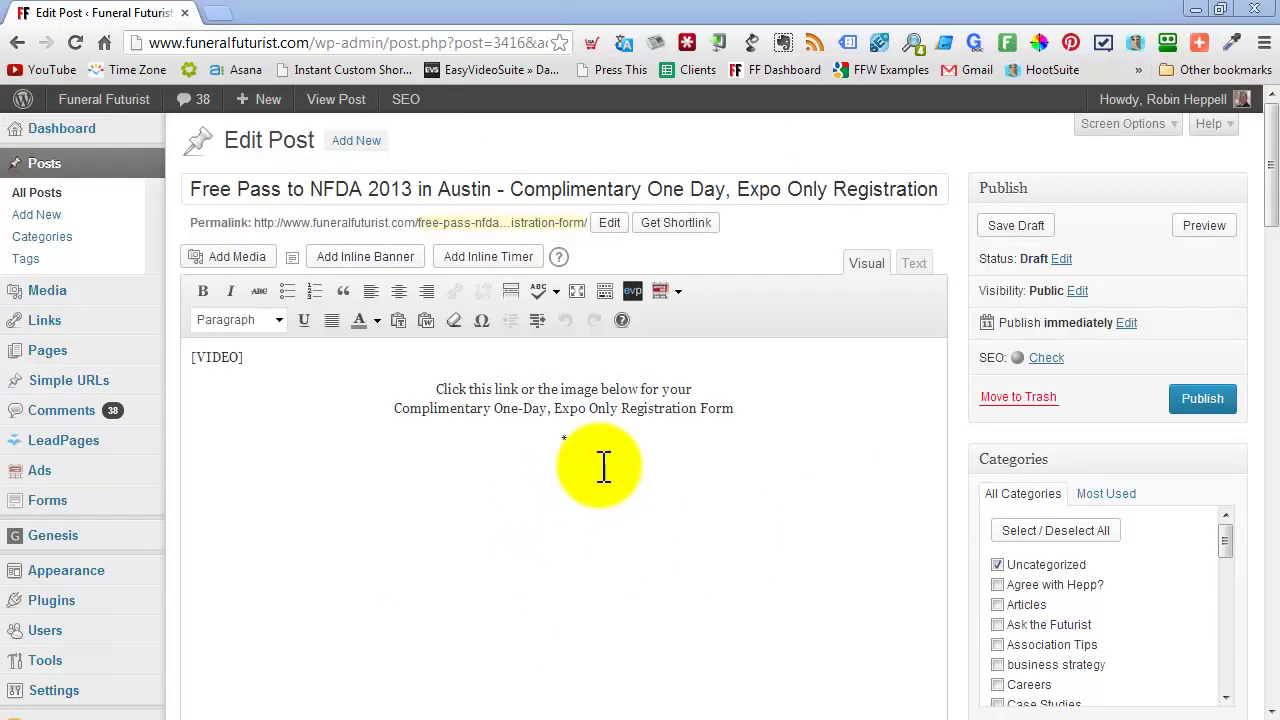
click(565, 438)
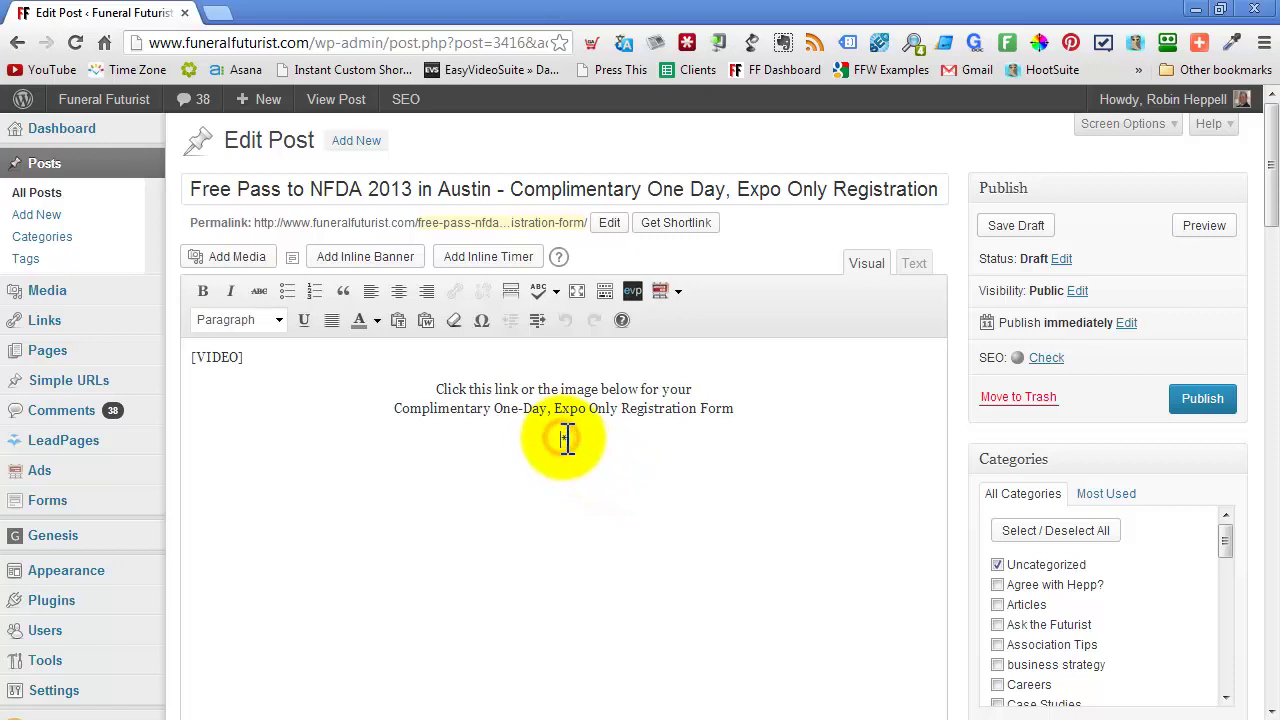
click(227, 257)
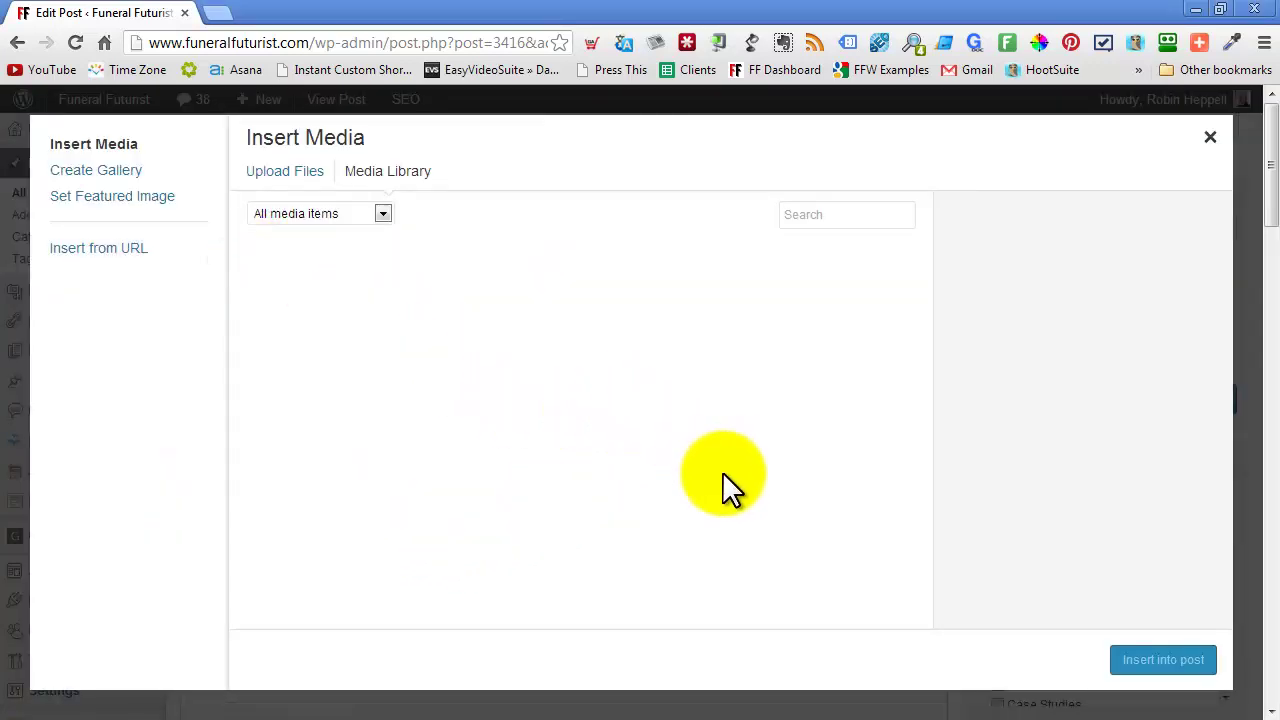
click(284, 172)
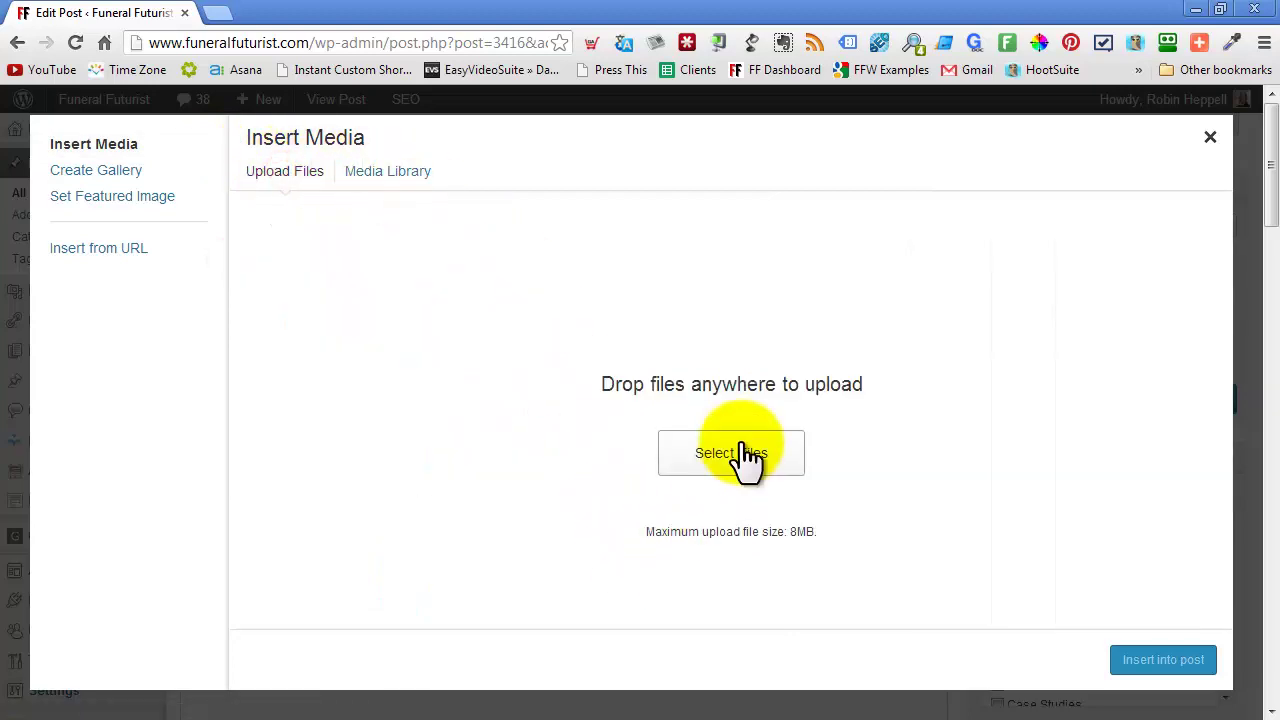
click(741, 451)
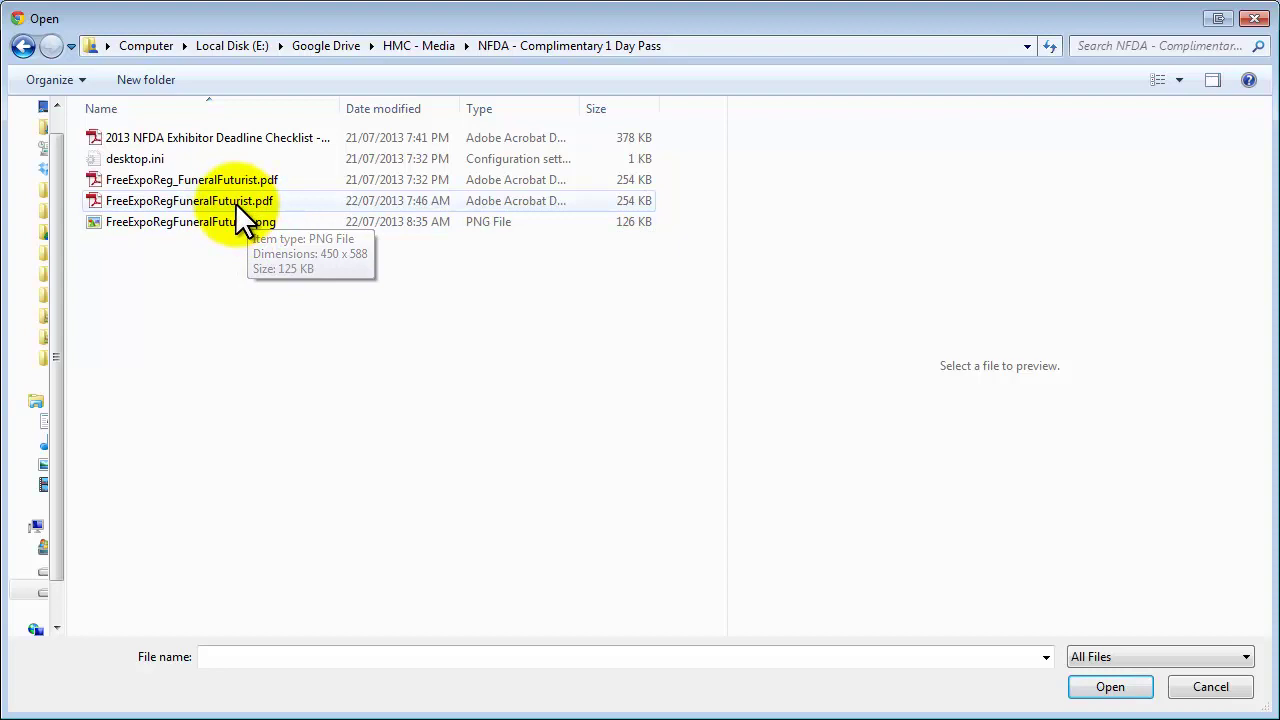
click(235, 201)
ctrl+click(219, 222)
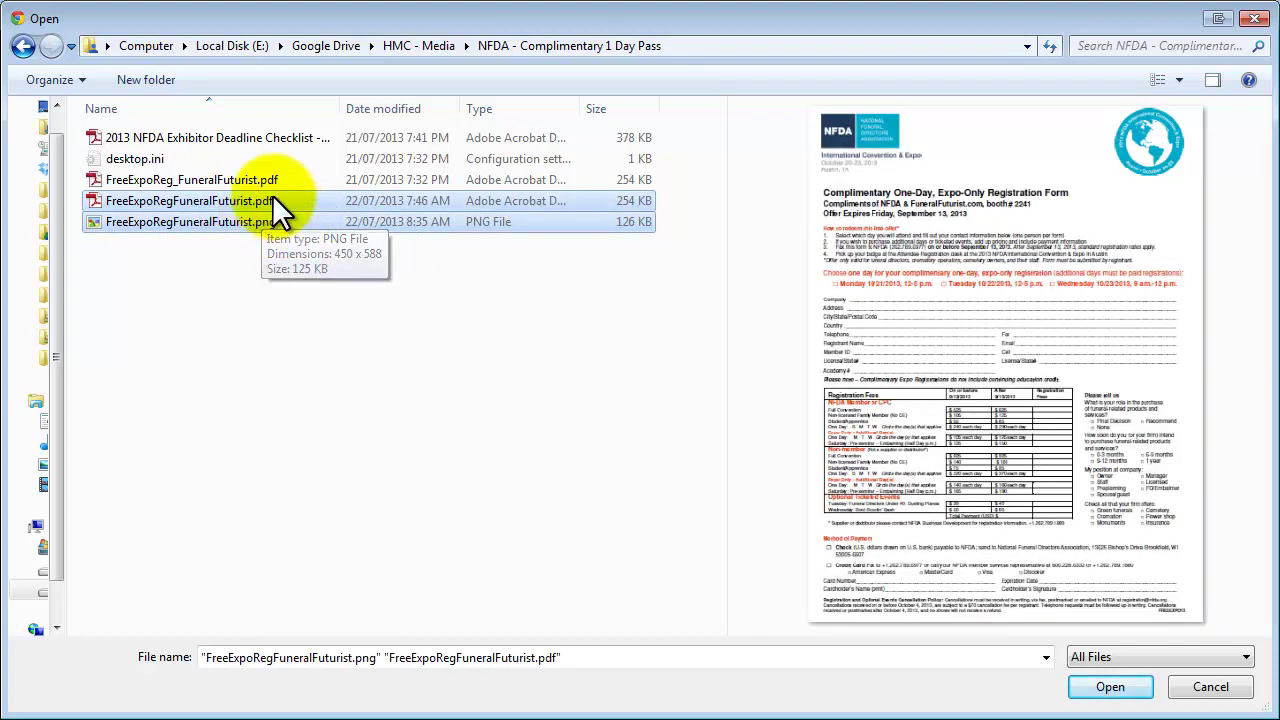
click(1110, 686)
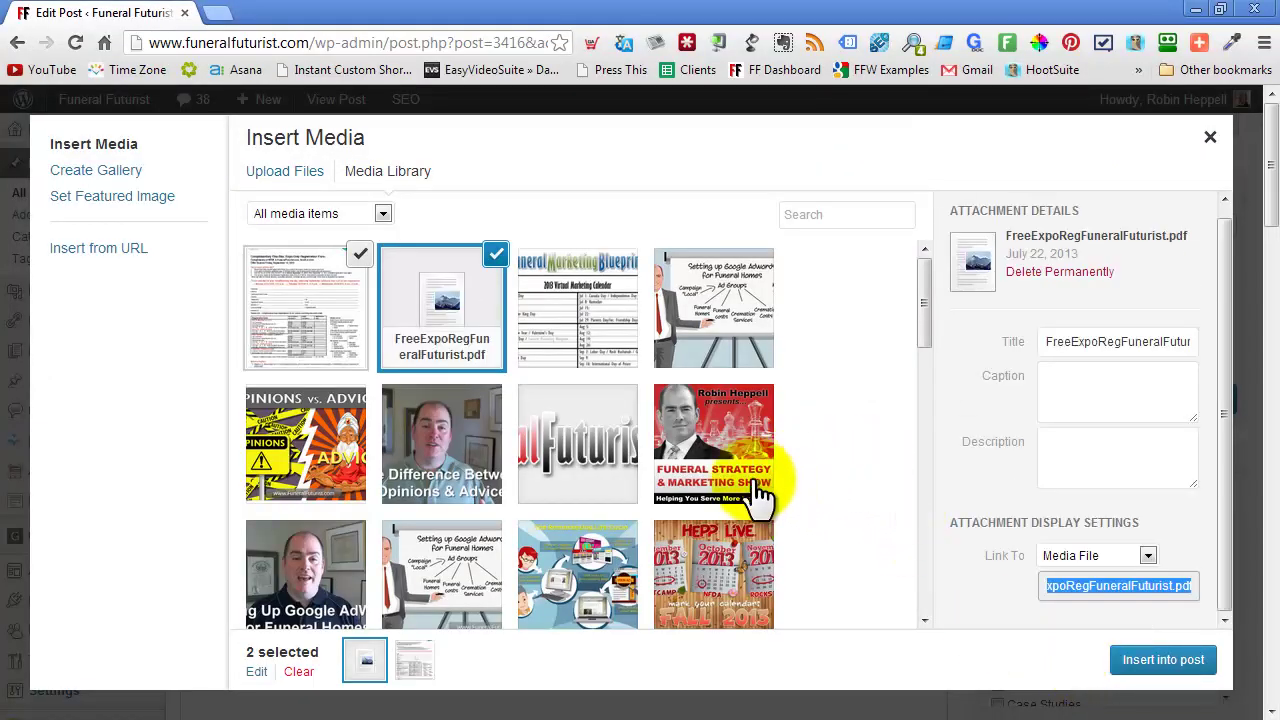
Set the alt text of the uploaded form PNG to "NFDA - Complimentary 1 Day Pass".
click(308, 295)
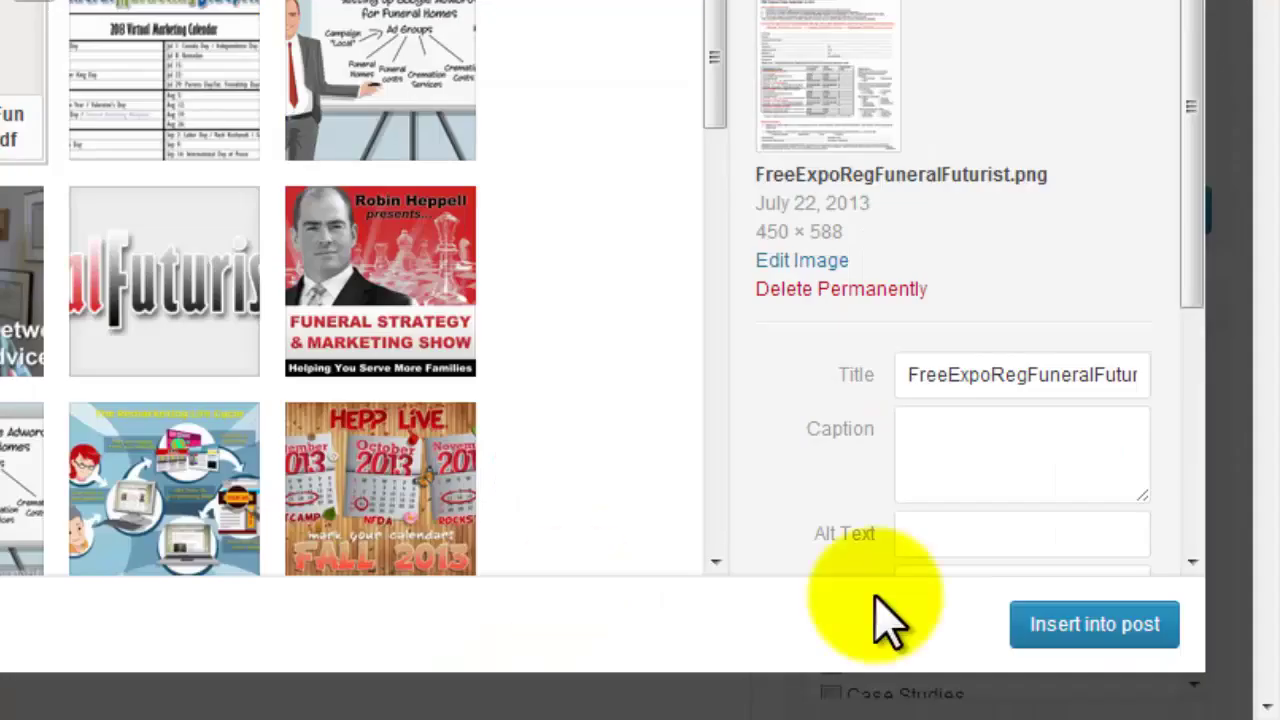
drag(1221, 320, 1225, 433)
scroll(1203, 270, down, 3)
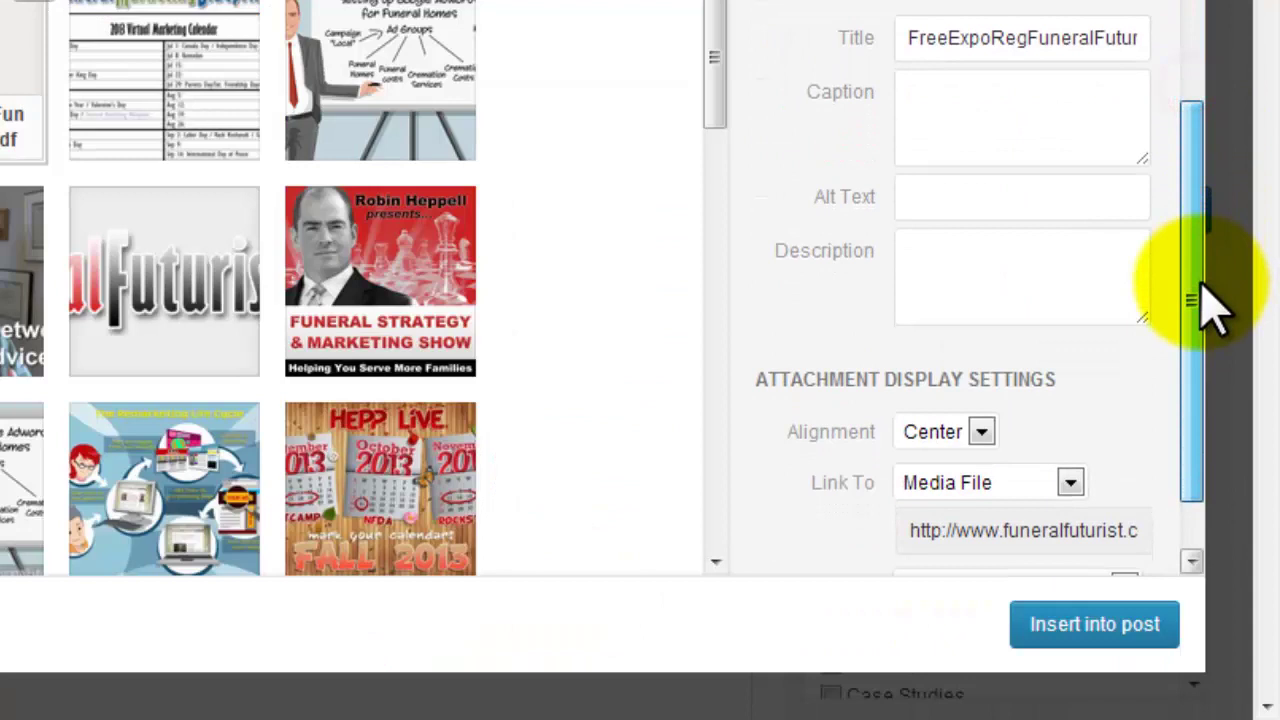
click(957, 195)
key(ctrl+v)
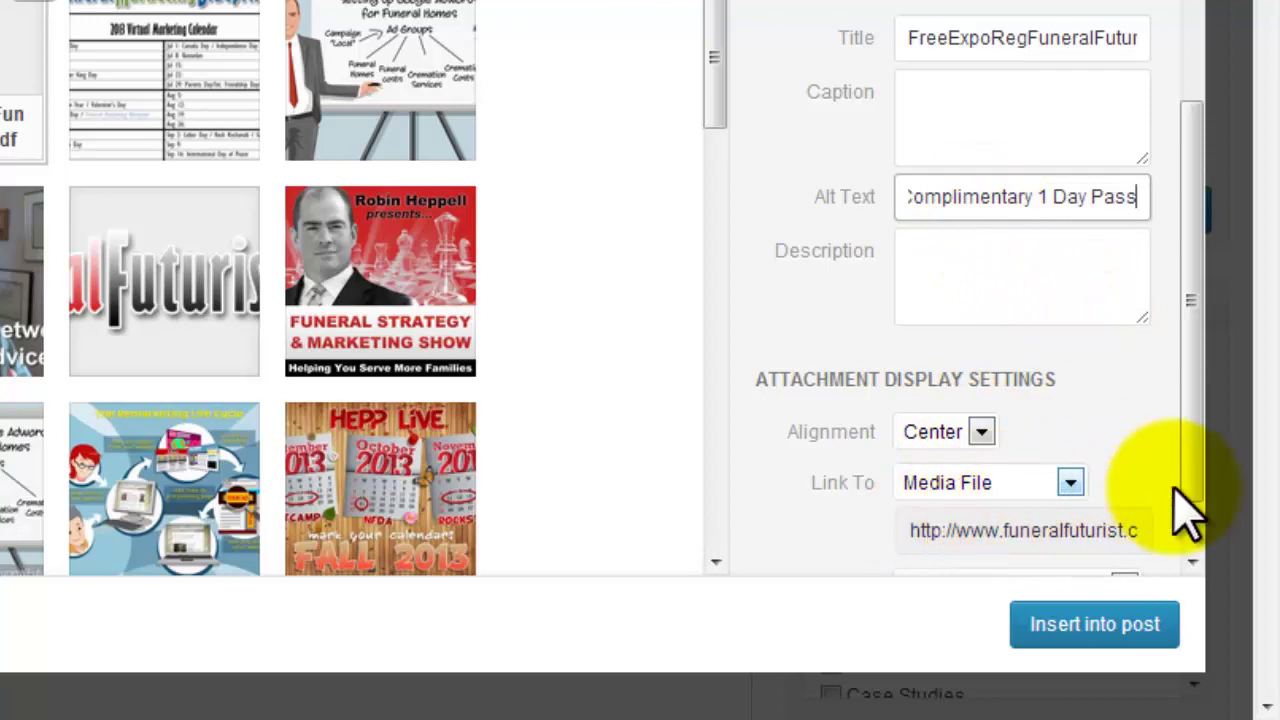
Link the PNG to a custom URL using its own file address with the extension changed to .pdf, and insert both files into the post.
drag(1180, 450, 1075, 478)
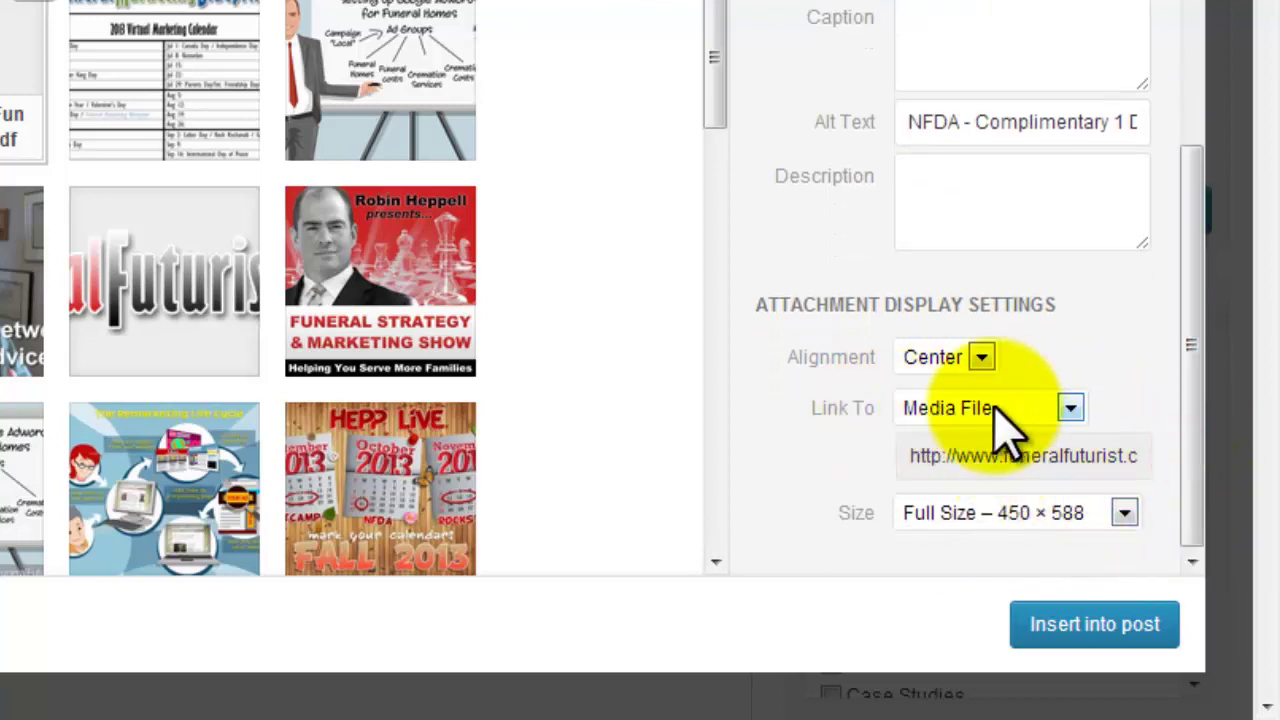
triple_click(1002, 455)
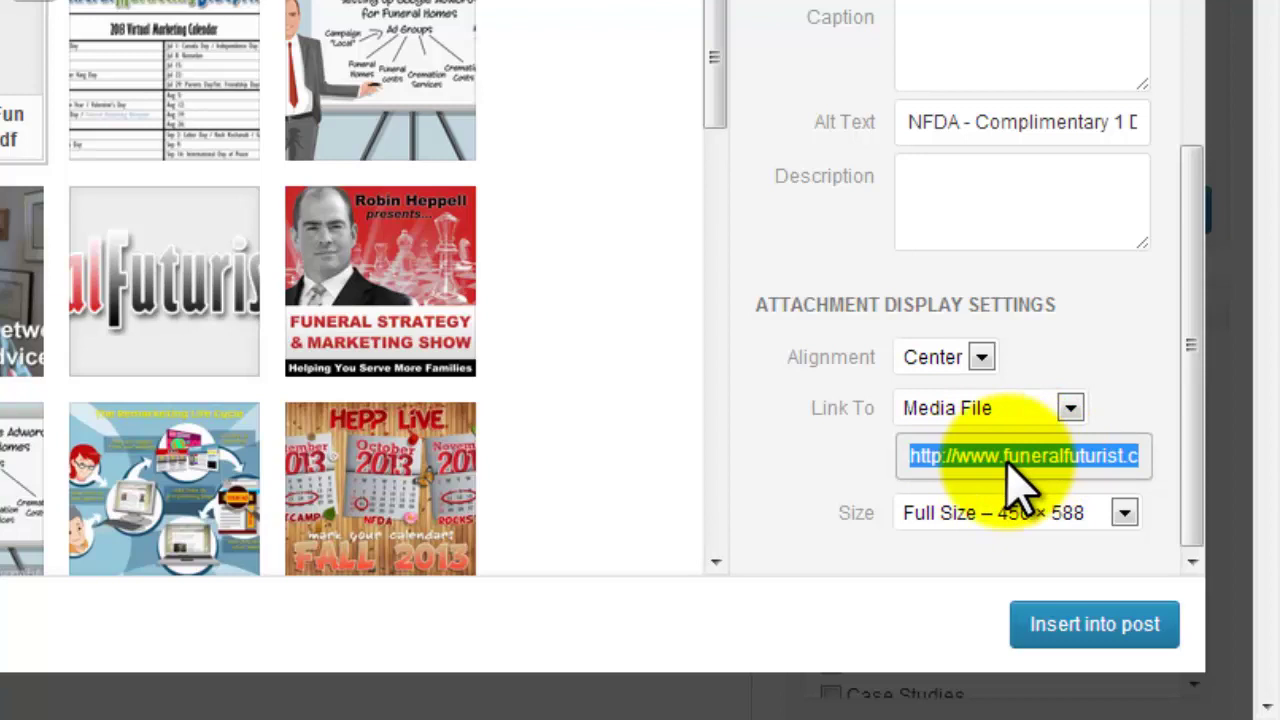
click(1072, 410)
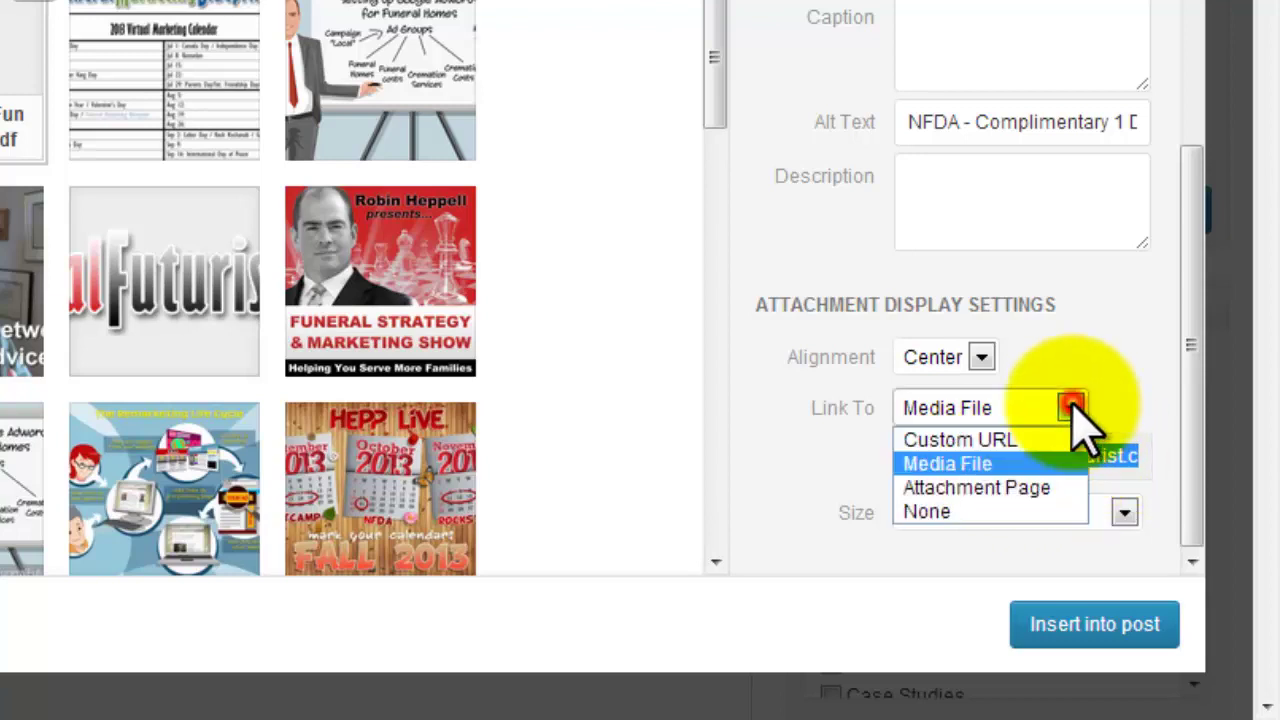
click(990, 441)
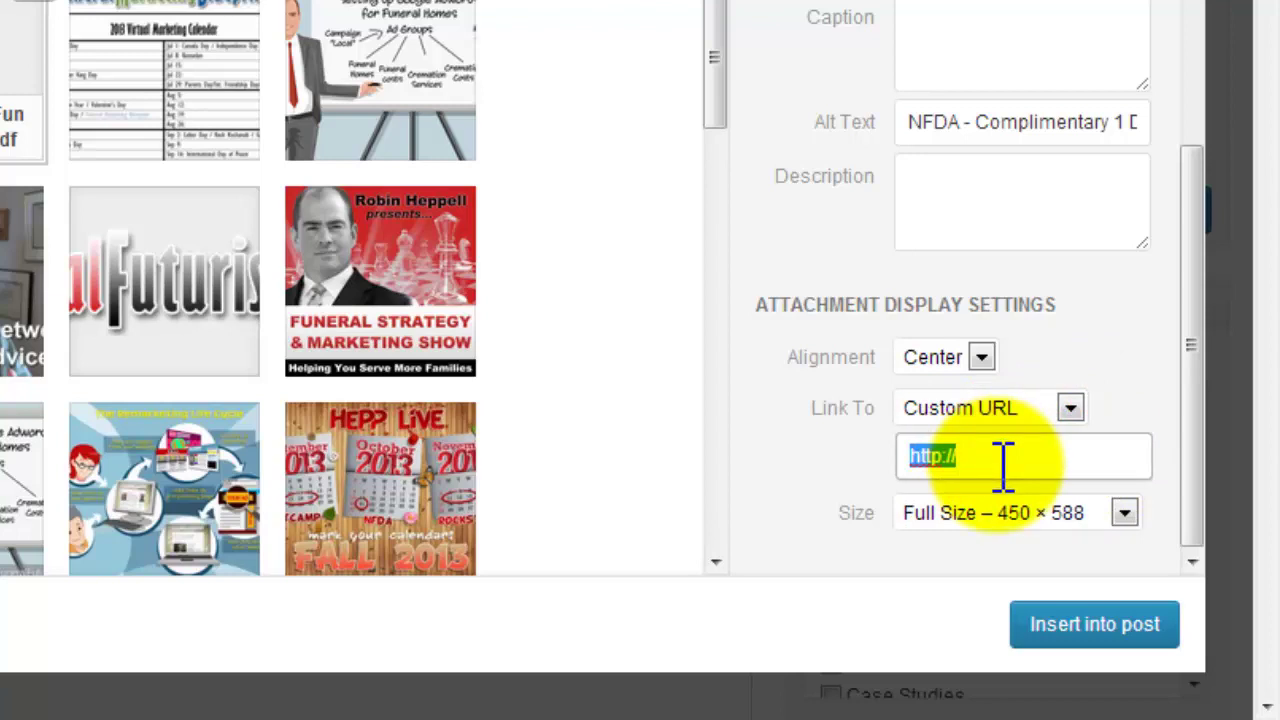
key(ctrl+v)
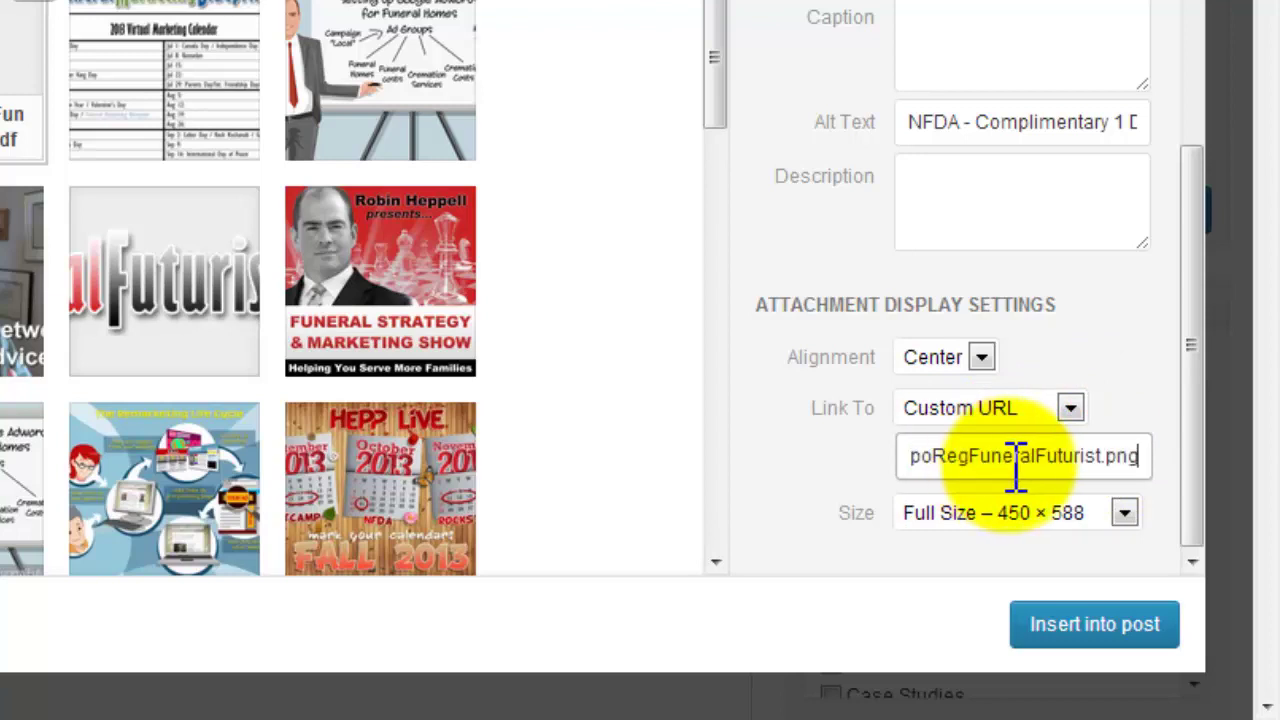
key(BackSpace)
key(BackSpace)
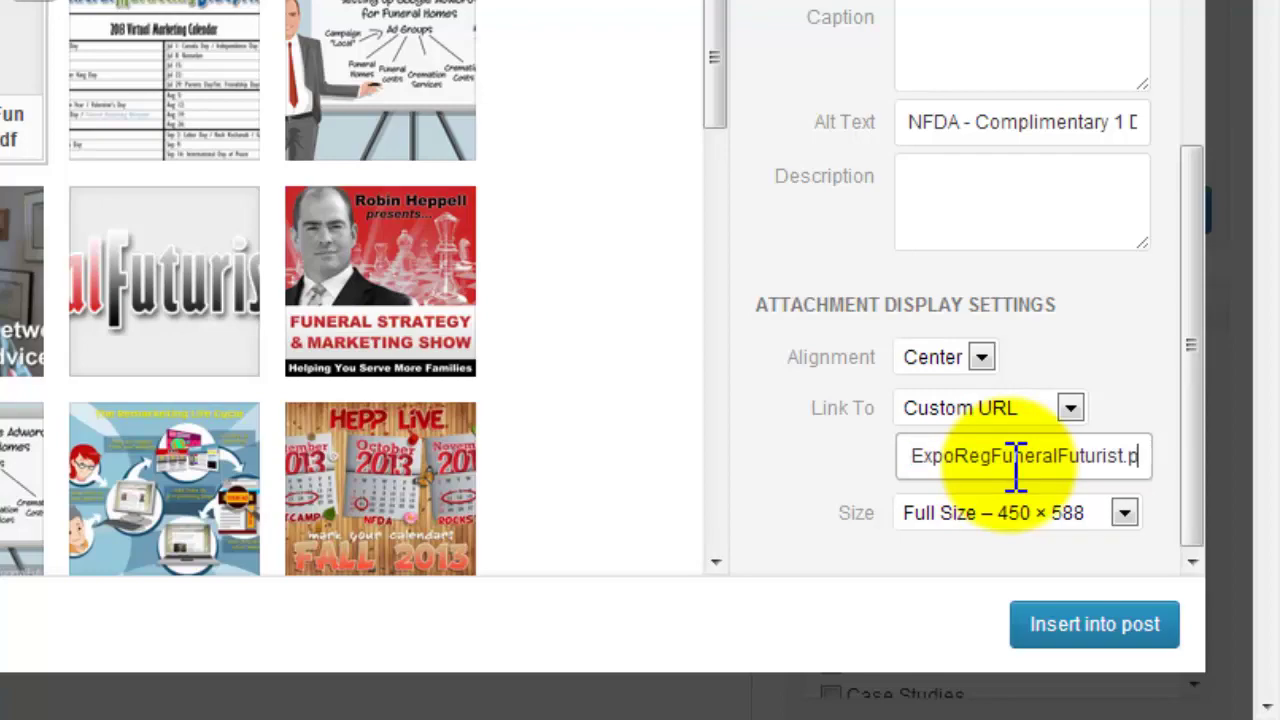
text(df)
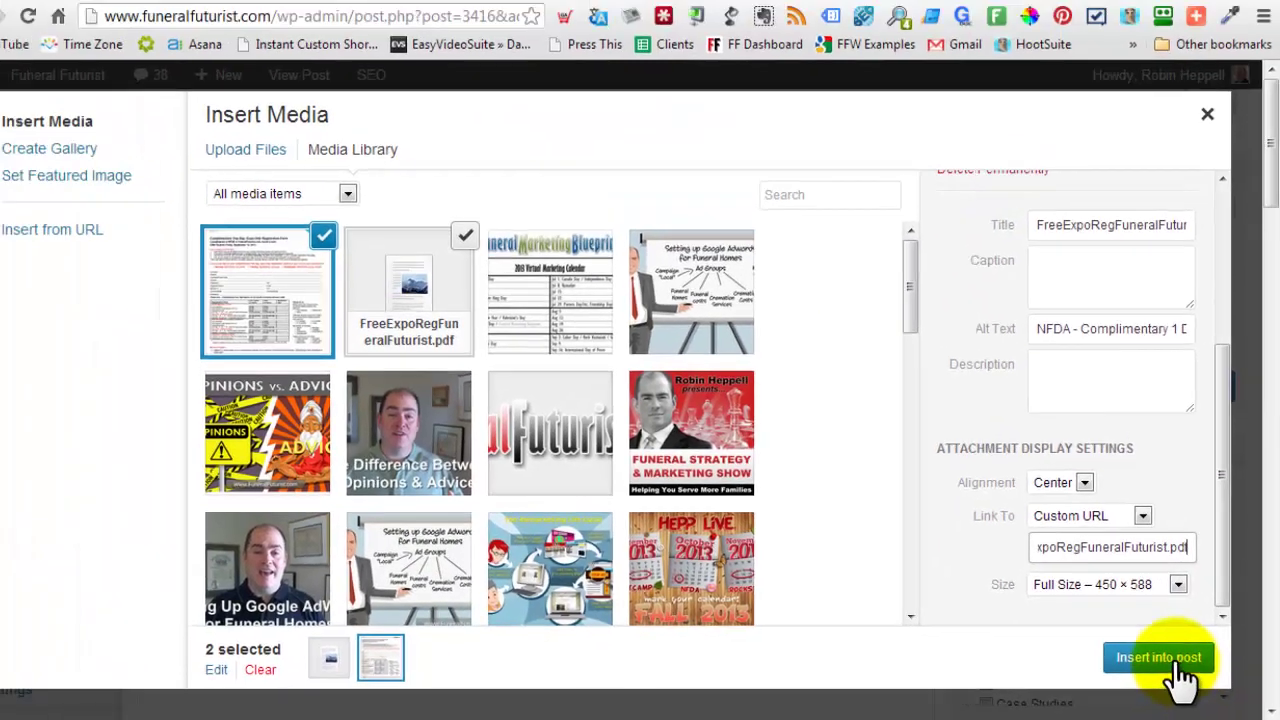
click(1100, 630)
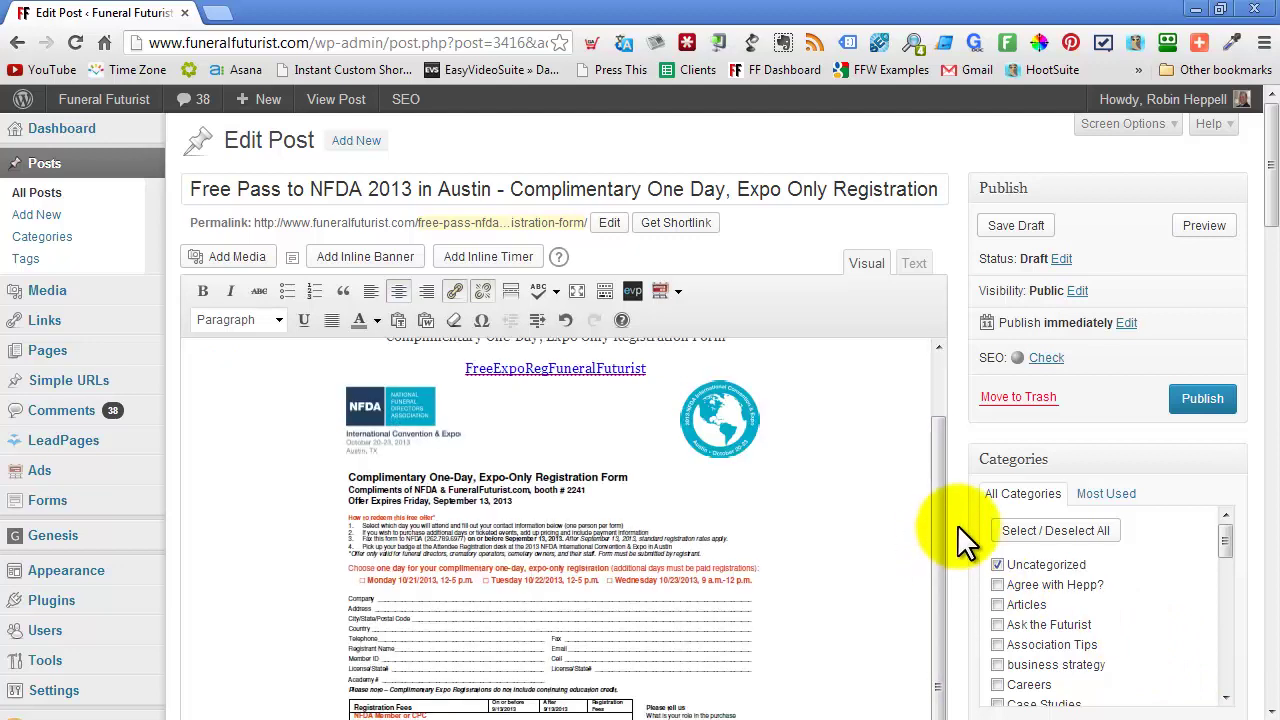
Open the inserted form image's settings and copy its link URL to the PDF.
mouse_move(937, 537)
mouse_down()
mouse_move(934, 481)
mouse_move(926, 578)
mouse_move(945, 562)
mouse_move(943, 531)
mouse_up()
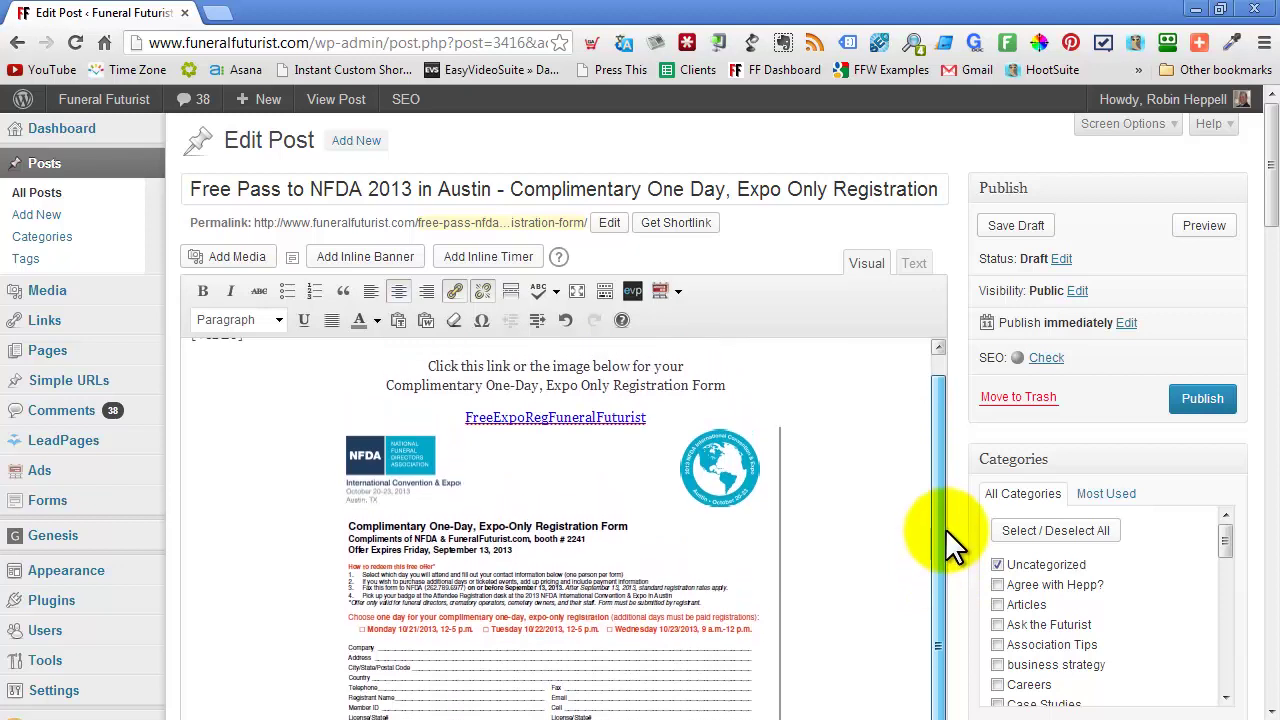
click(498, 541)
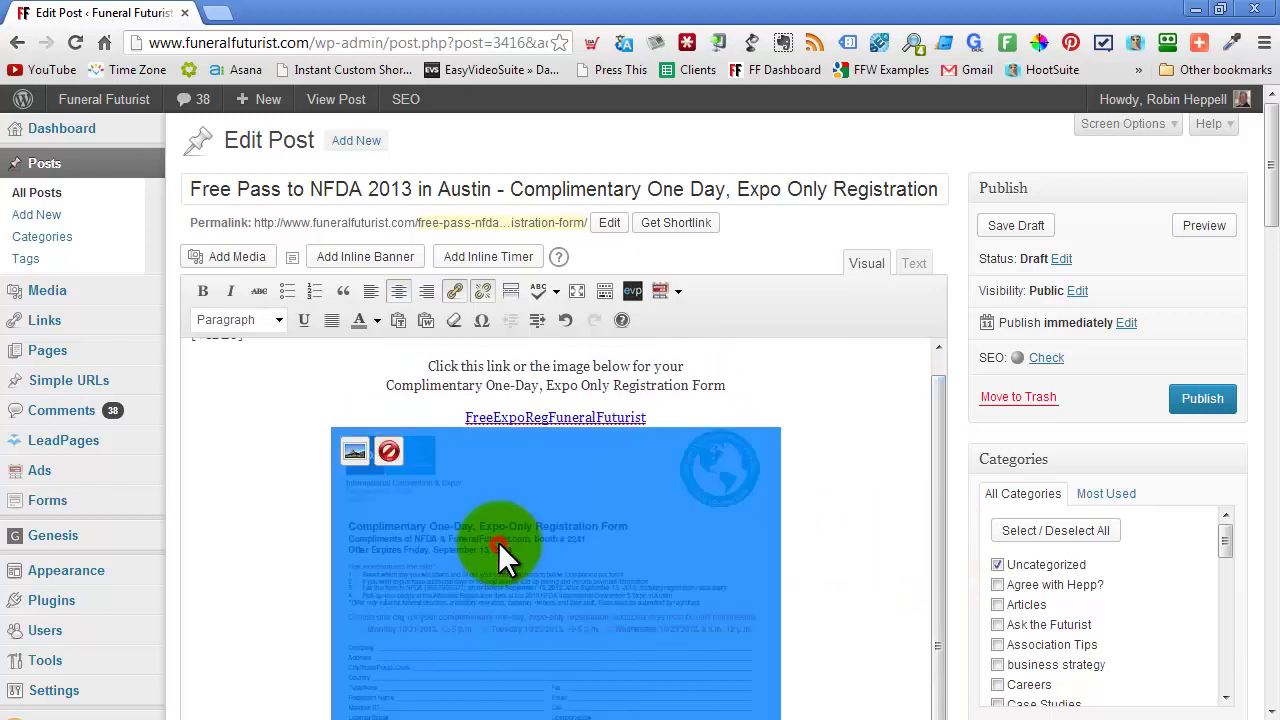
click(353, 450)
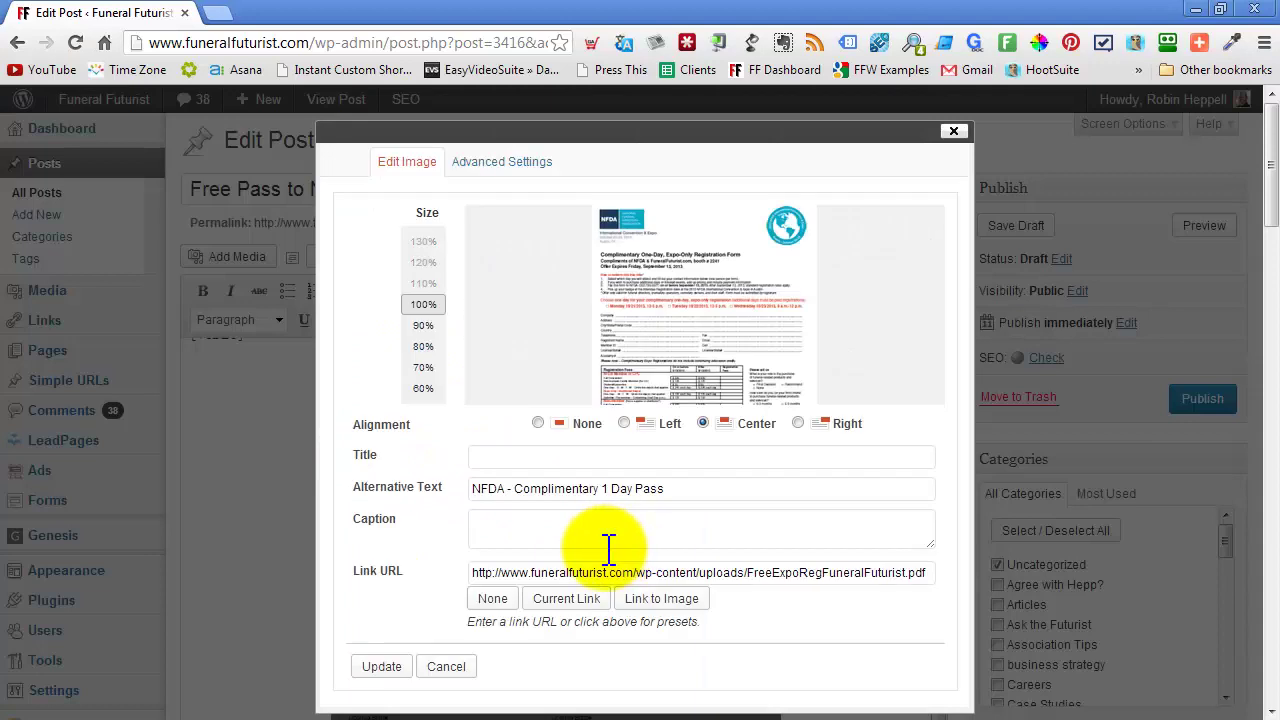
click(822, 572)
triple_click(822, 572)
key(ctrl+c)
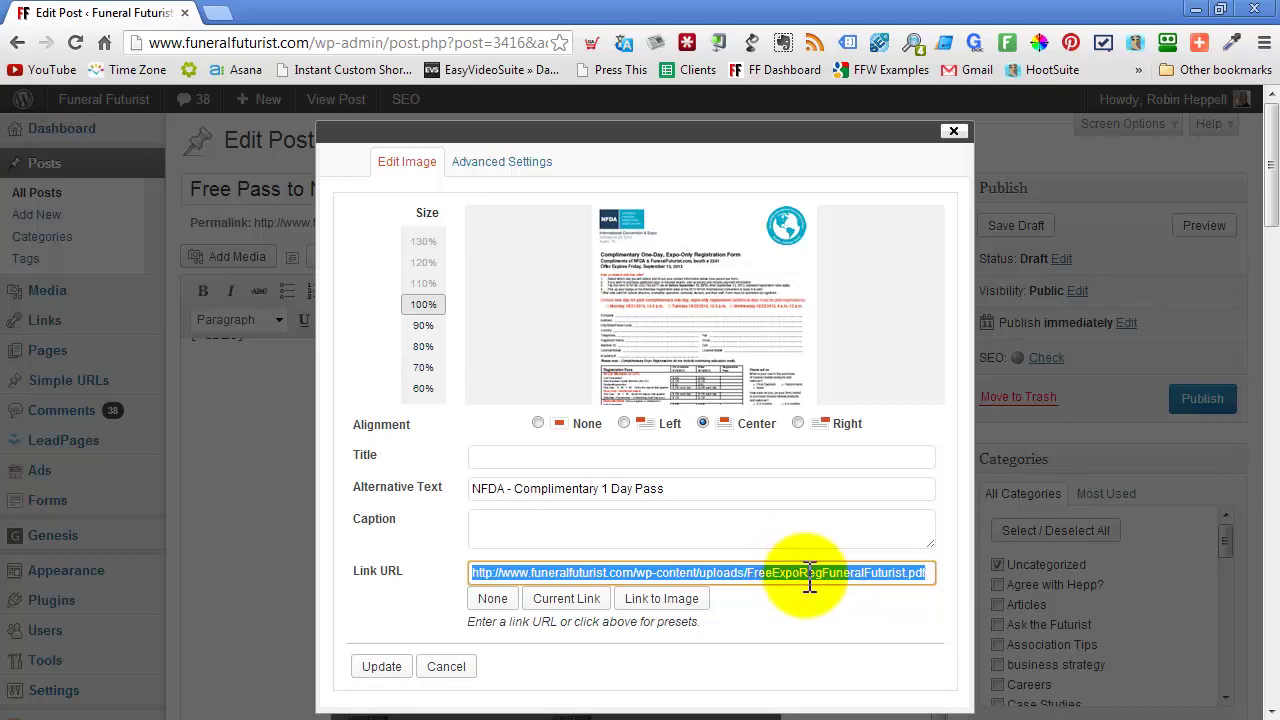
Give the form image a border of 1, make its link open in a new window, and update the image.
click(522, 170)
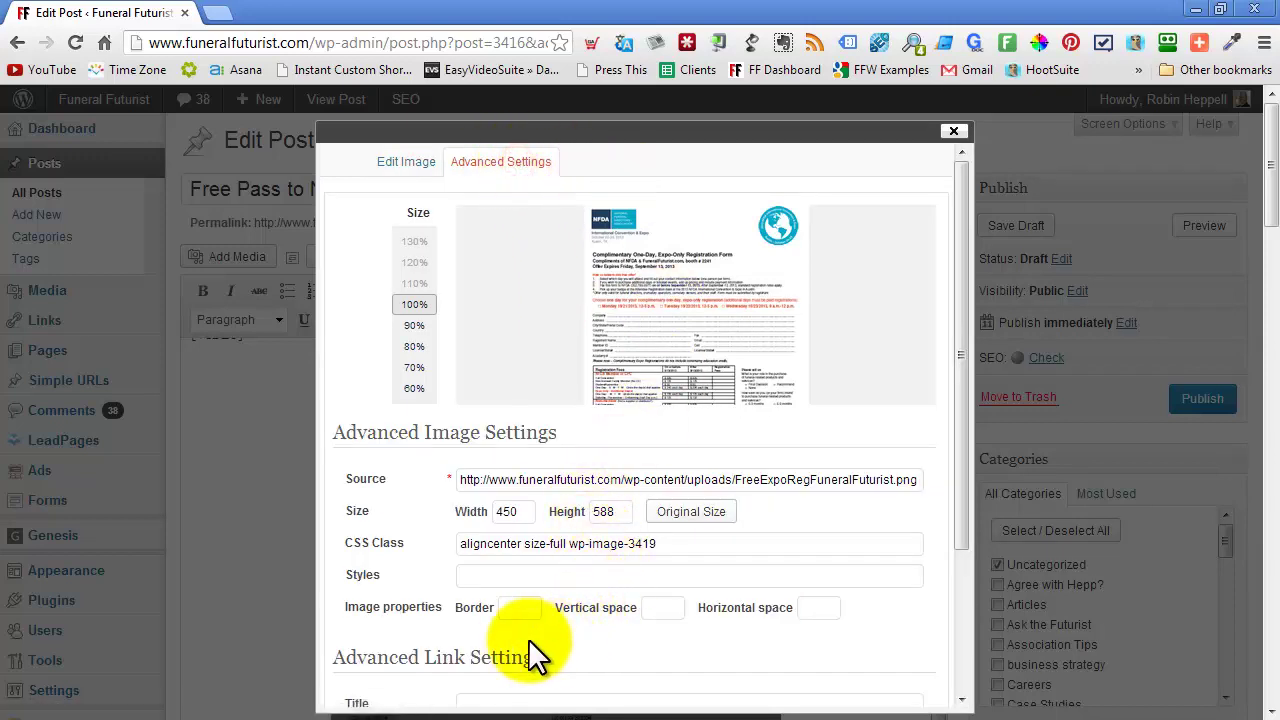
text(1)
scroll(625, 612, down, 2)
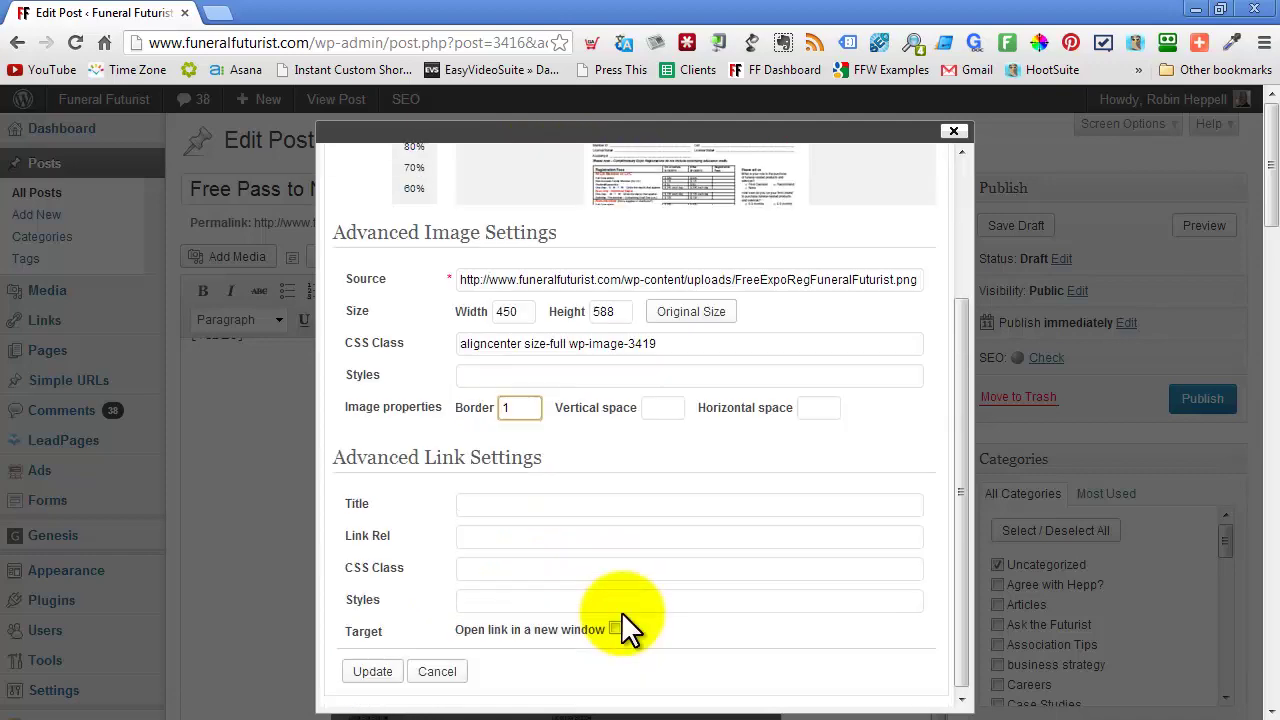
click(614, 630)
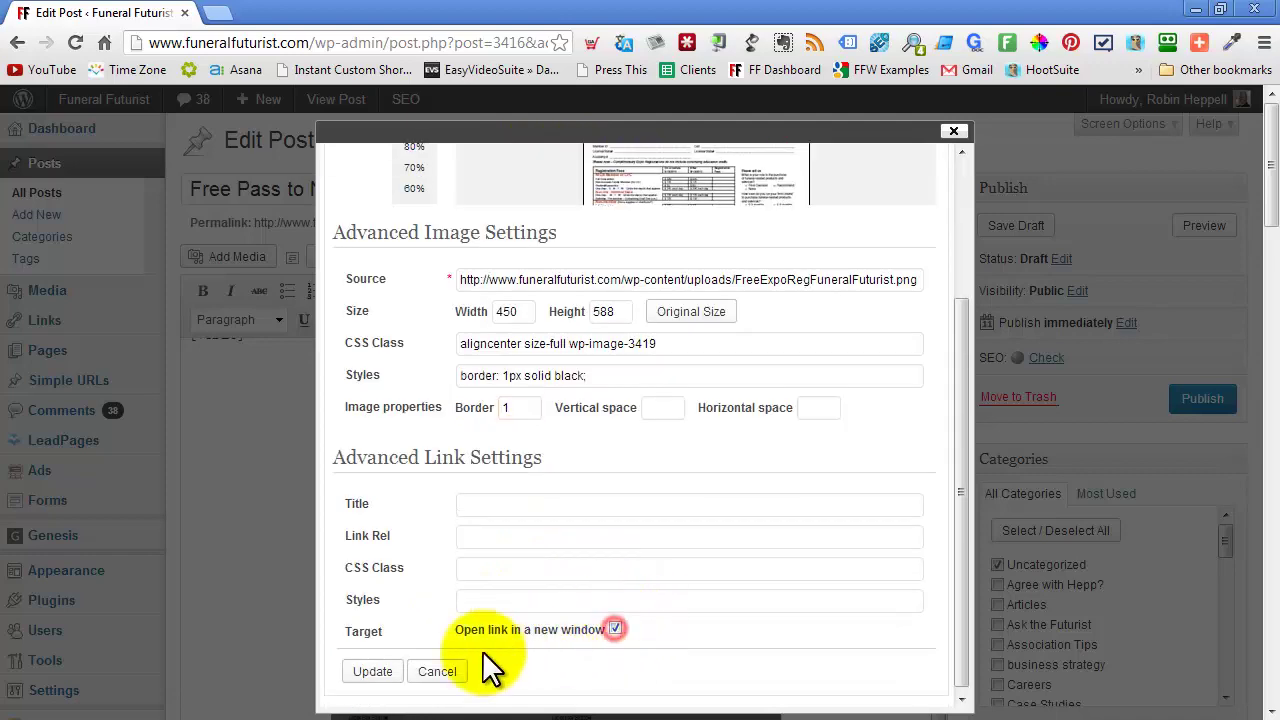
click(372, 671)
Delete the FreeExpoRegFuneralFuturist text link and its empty line above the form image.
click(676, 420)
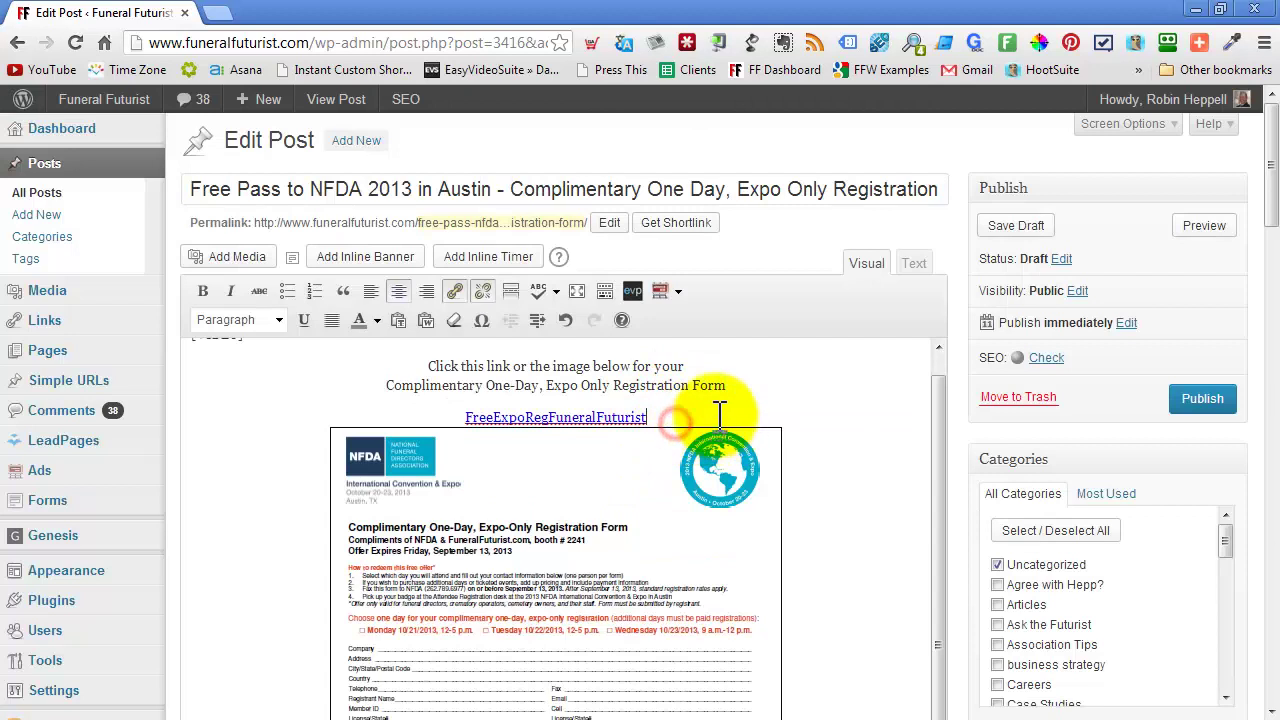
key(shift+Home)
key(BackSpace)
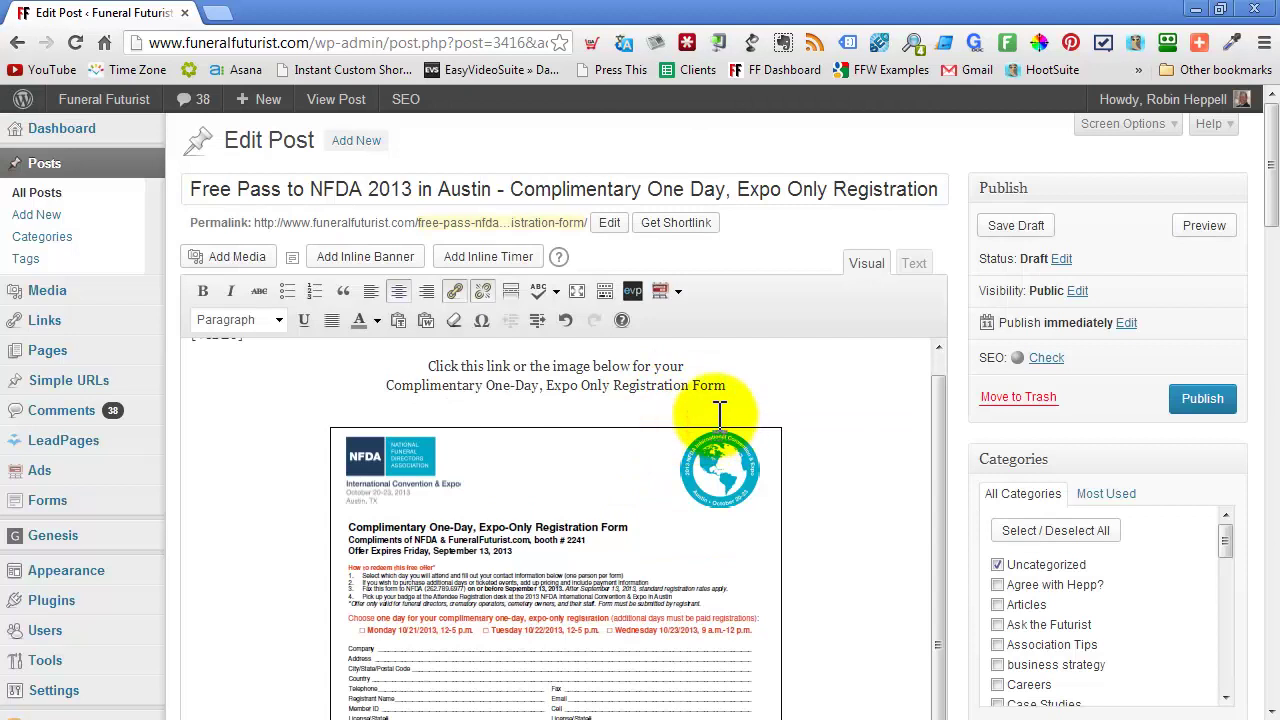
key(BackSpace)
Link the two centred lines above the form image to the copied FreeExpoRegFuneralFuturist.pdf URL, set to open in a new window/tab.
drag(737, 386, 423, 362)
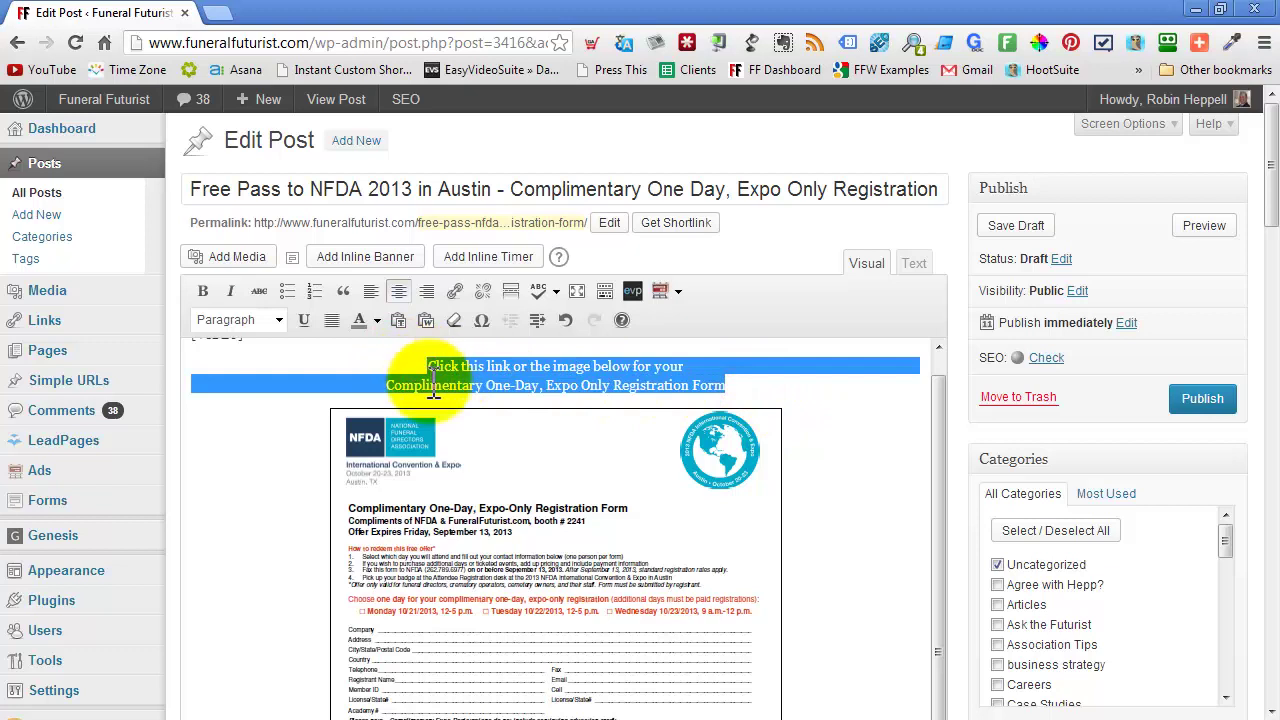
click(452, 287)
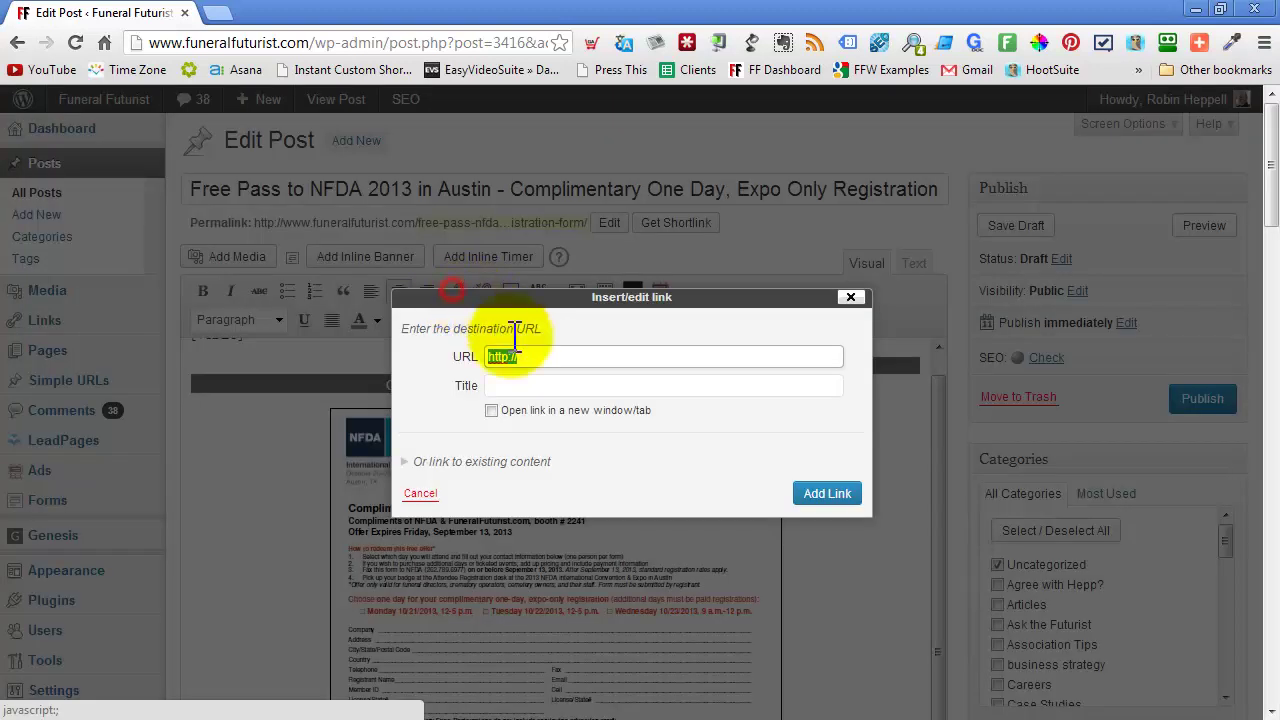
key(ctrl+v)
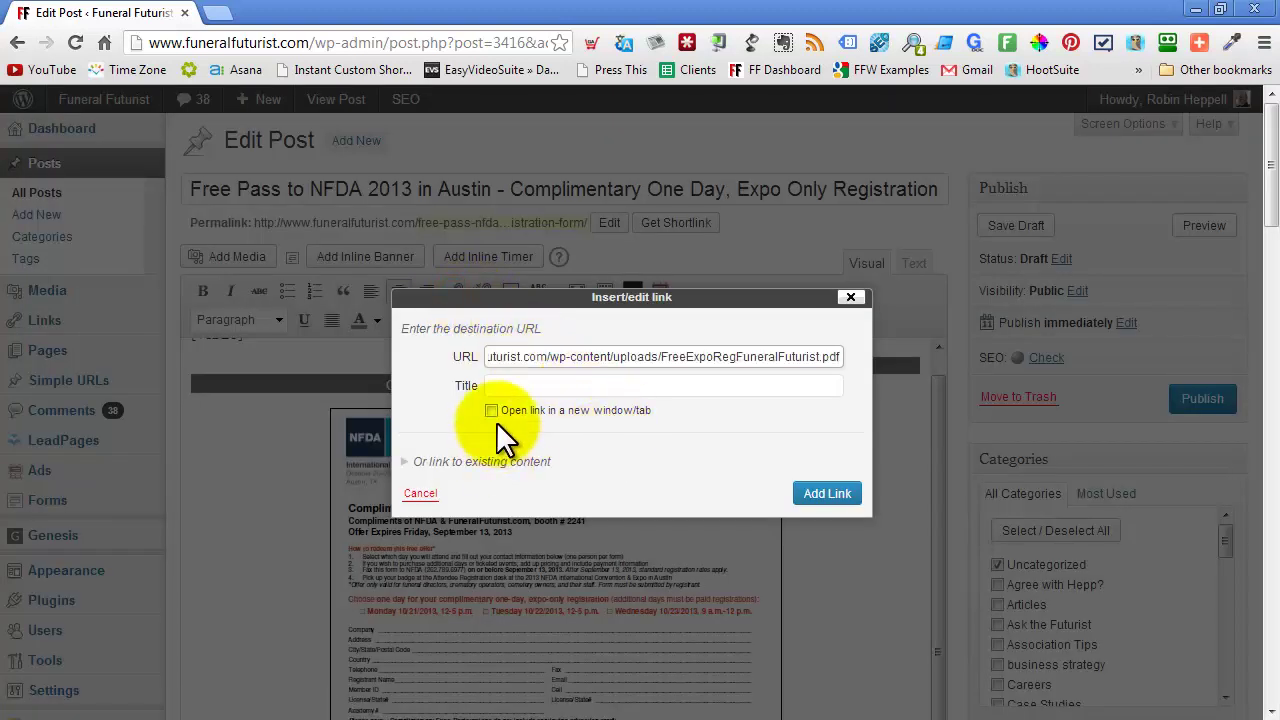
click(491, 410)
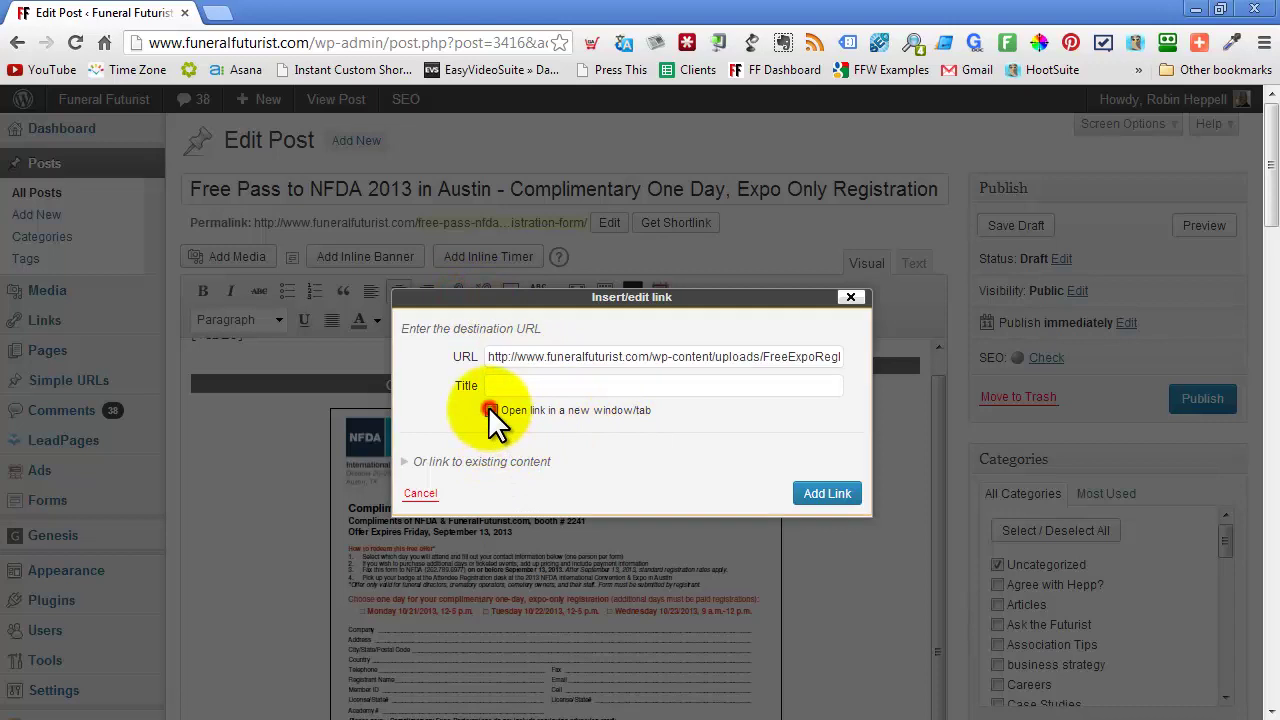
click(827, 494)
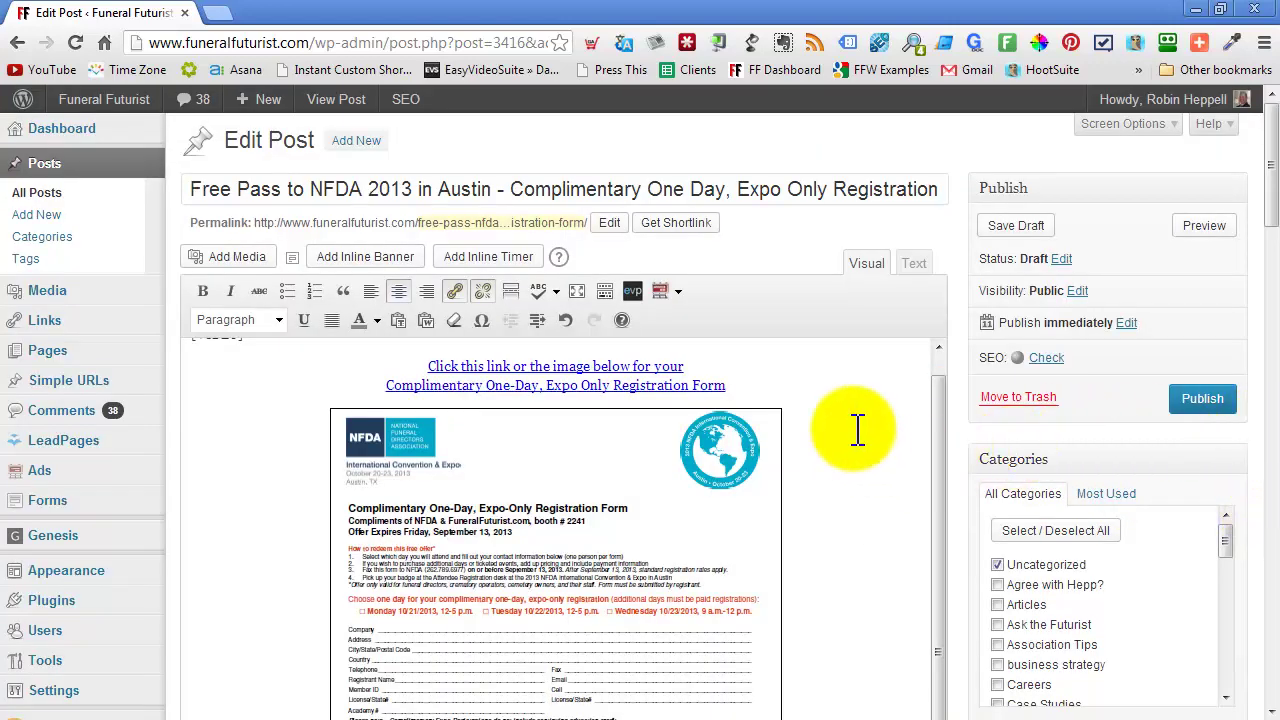
Save the post as a draft and test the form image's PDF link in the post preview.
click(1012, 226)
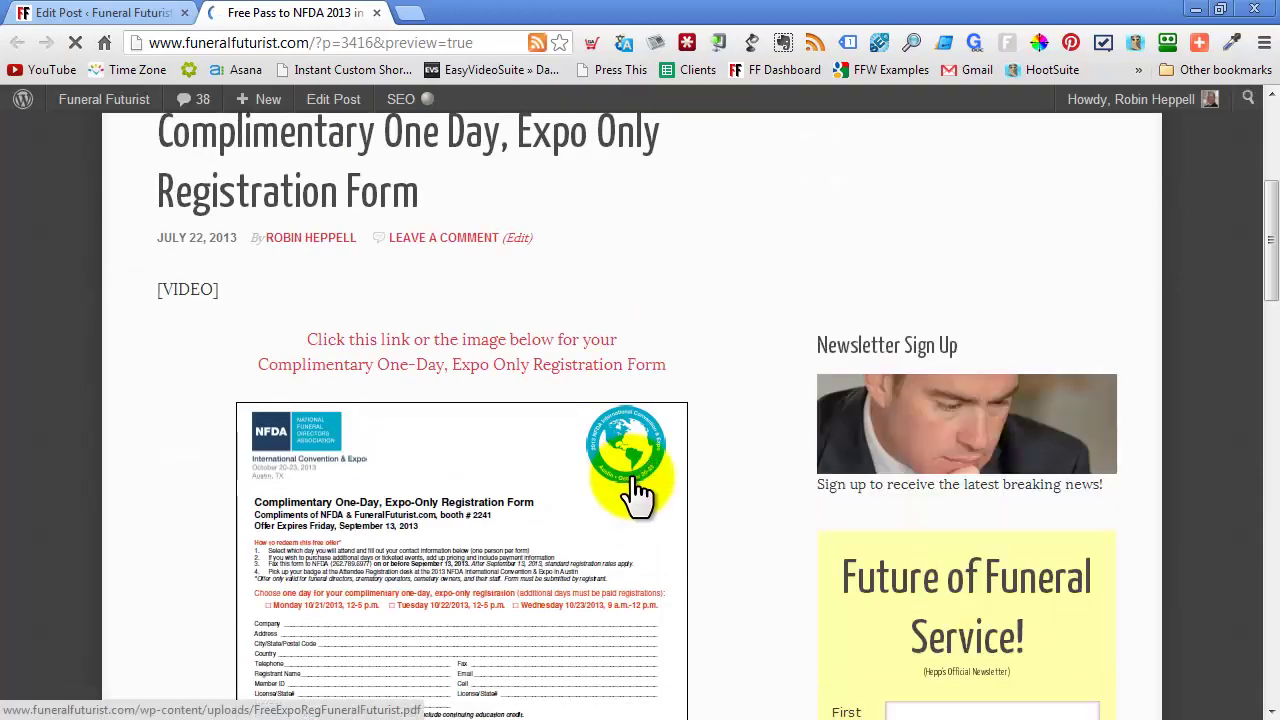
scroll(640, 485, down, 3)
scroll(651, 471, up, 1)
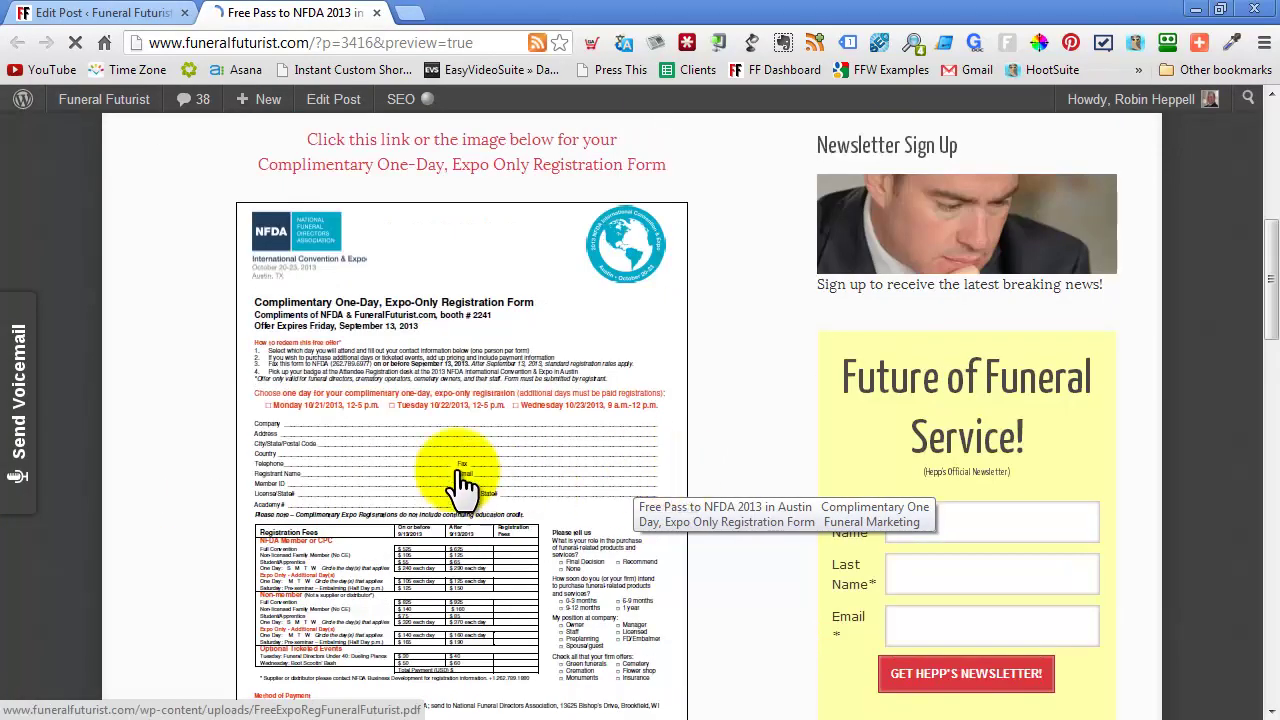
click(428, 412)
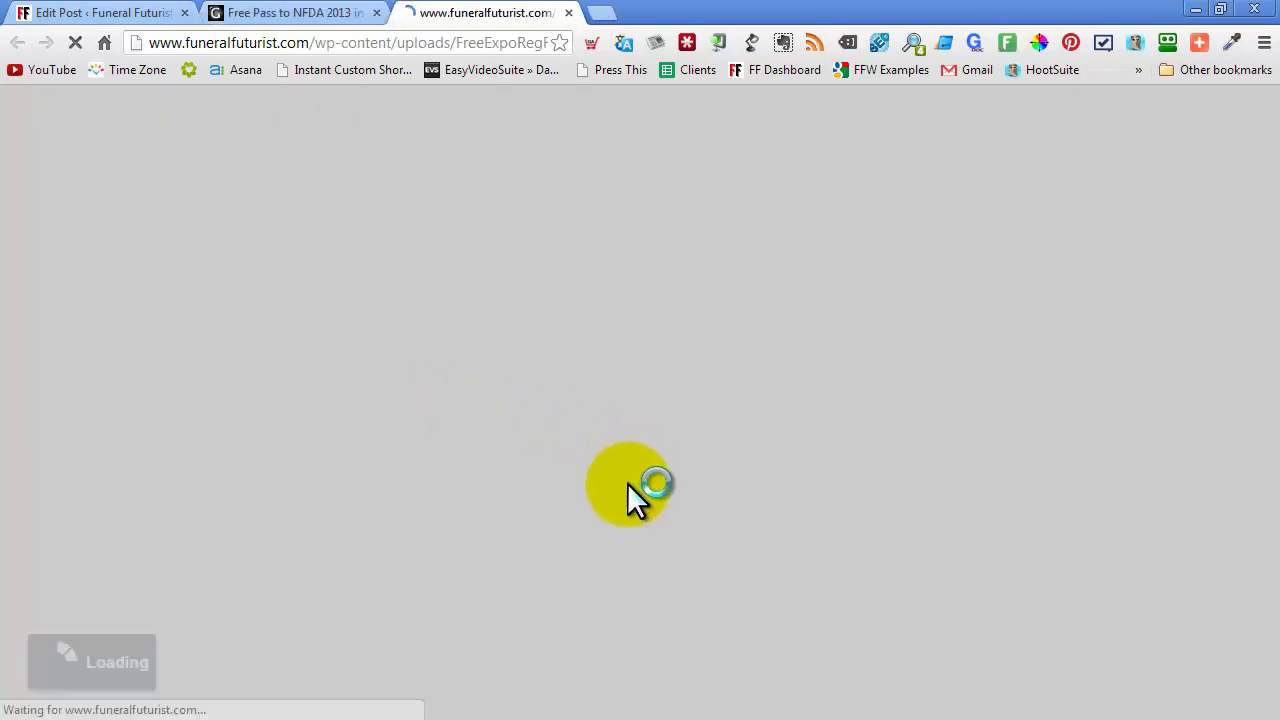